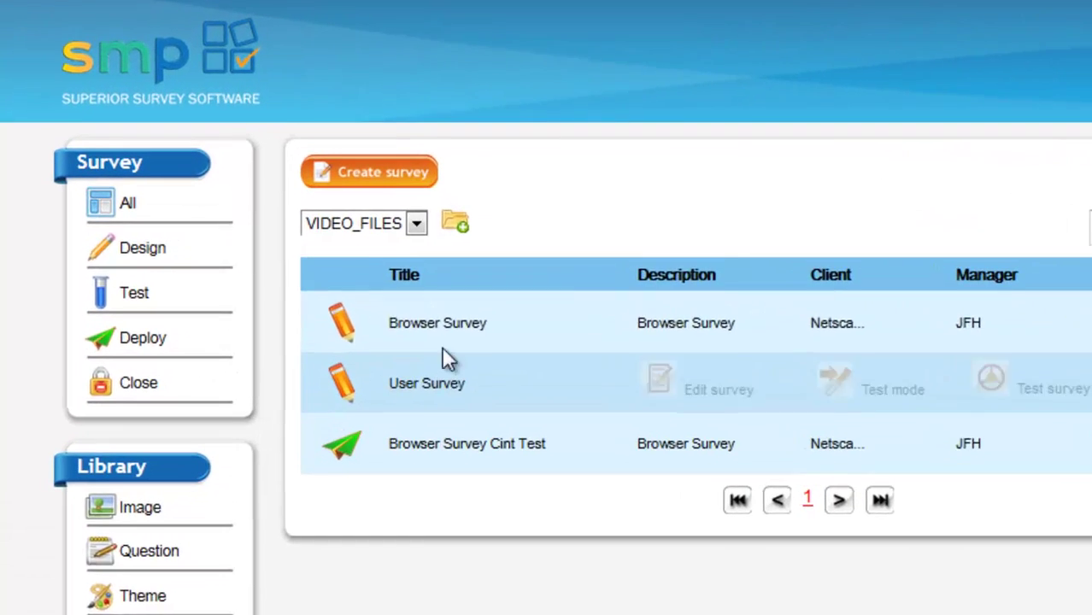
Bring up the edit controls on the Browser Survey row in the survey list.
mouse_move(387, 232)
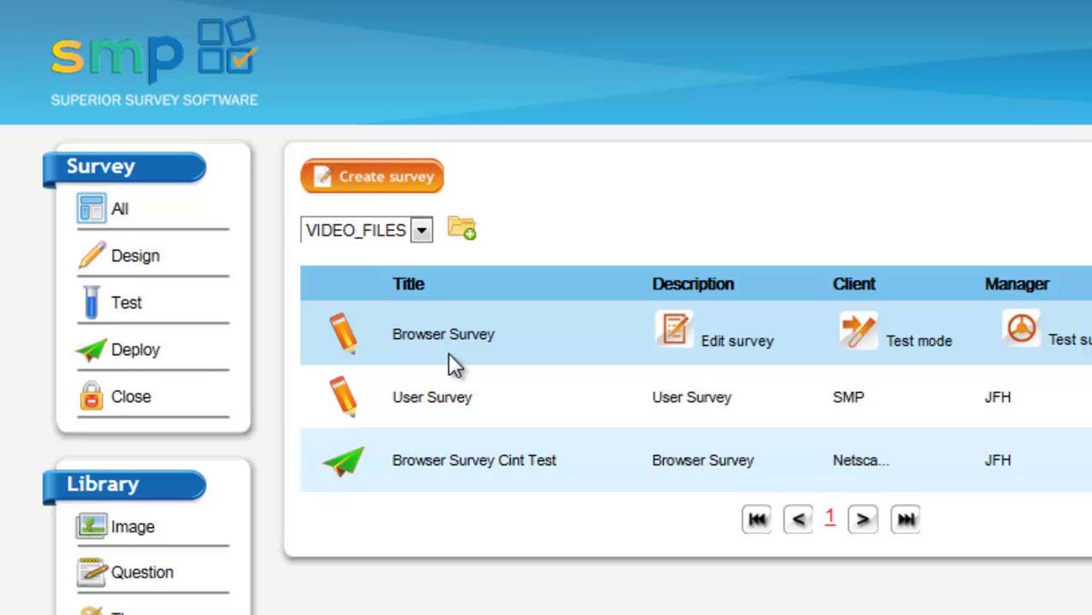
Open Browser Survey for editing and preview Q2 Age, Q3 Brands Aware and Q4 Main Brand.
left_click(682, 335)
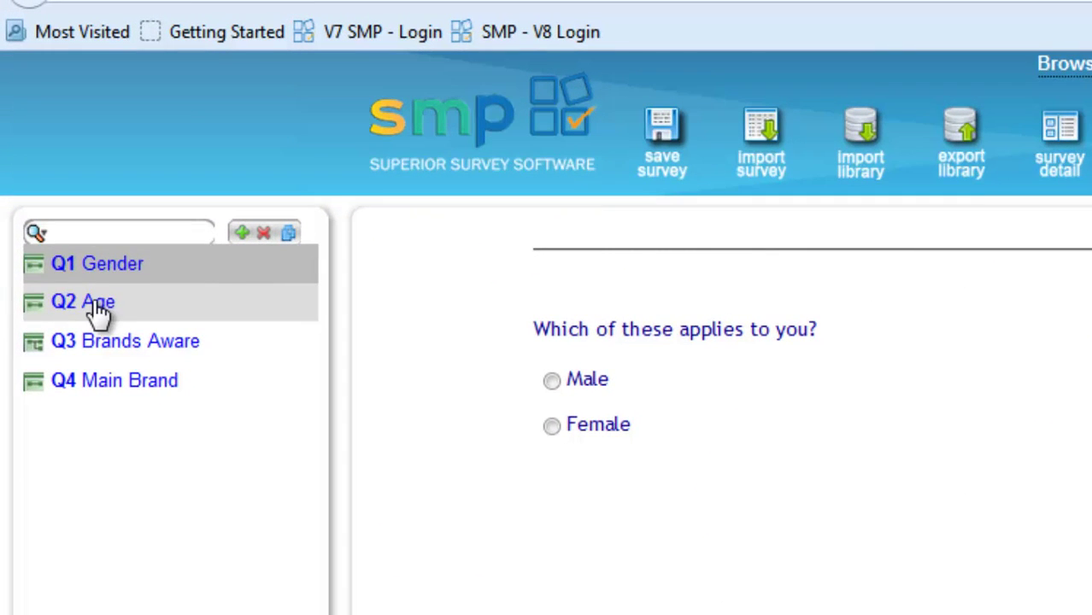
left_click(98, 307)
left_click(98, 357)
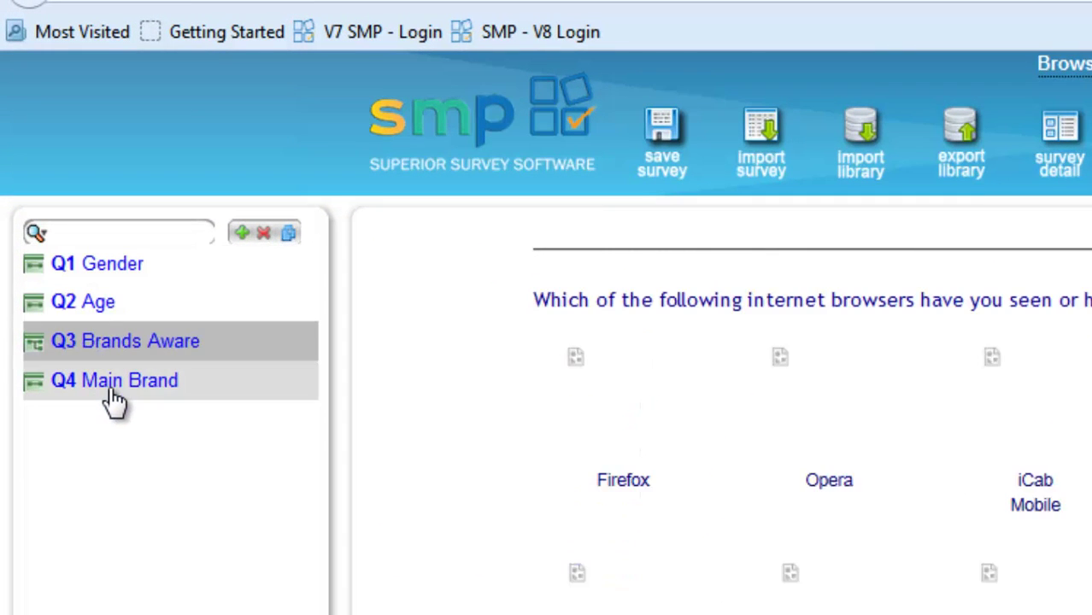
left_click(113, 399)
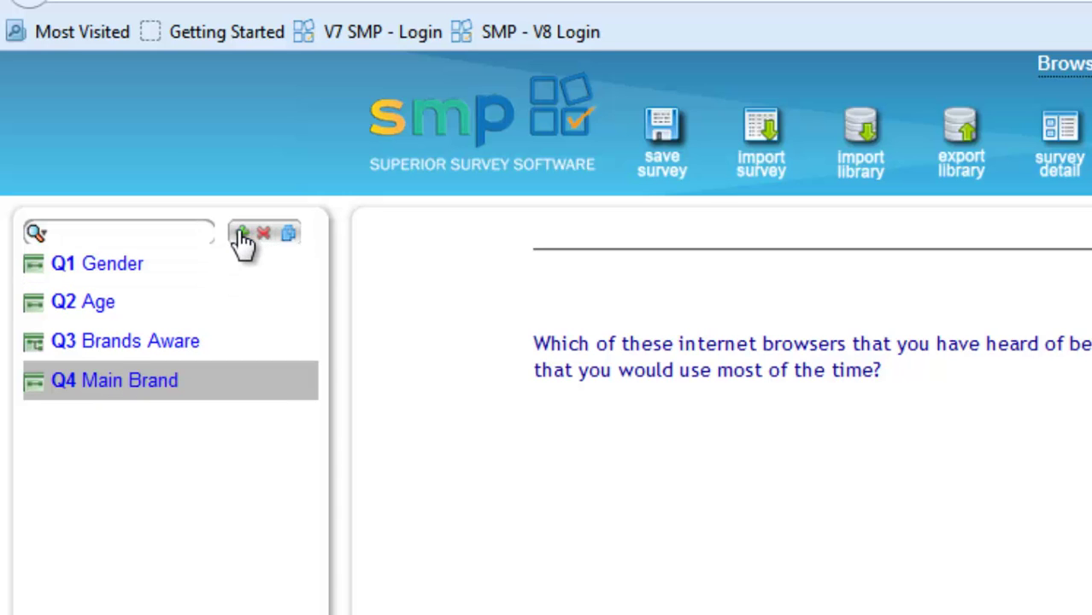
Add Q5 as a Visual Scale question and open its empty Question Text editor.
left_click(245, 235)
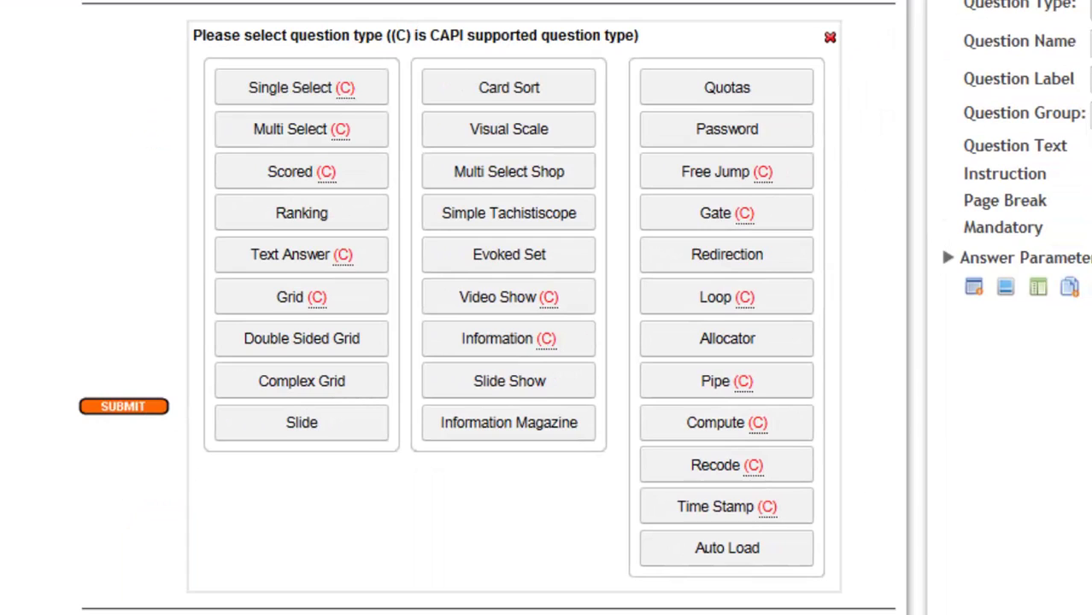
left_click(523, 142)
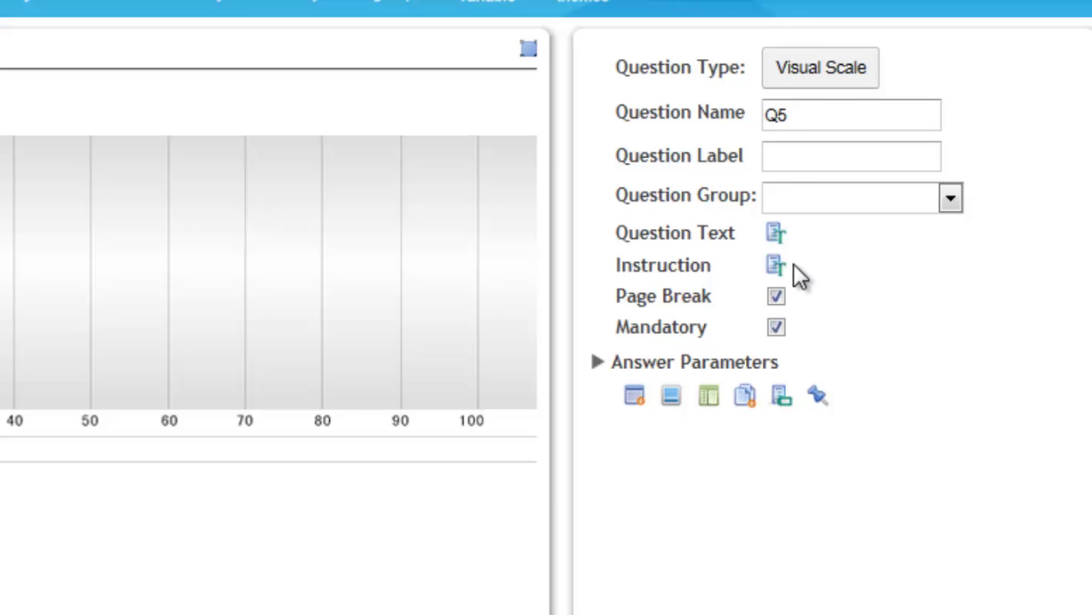
left_click(778, 236)
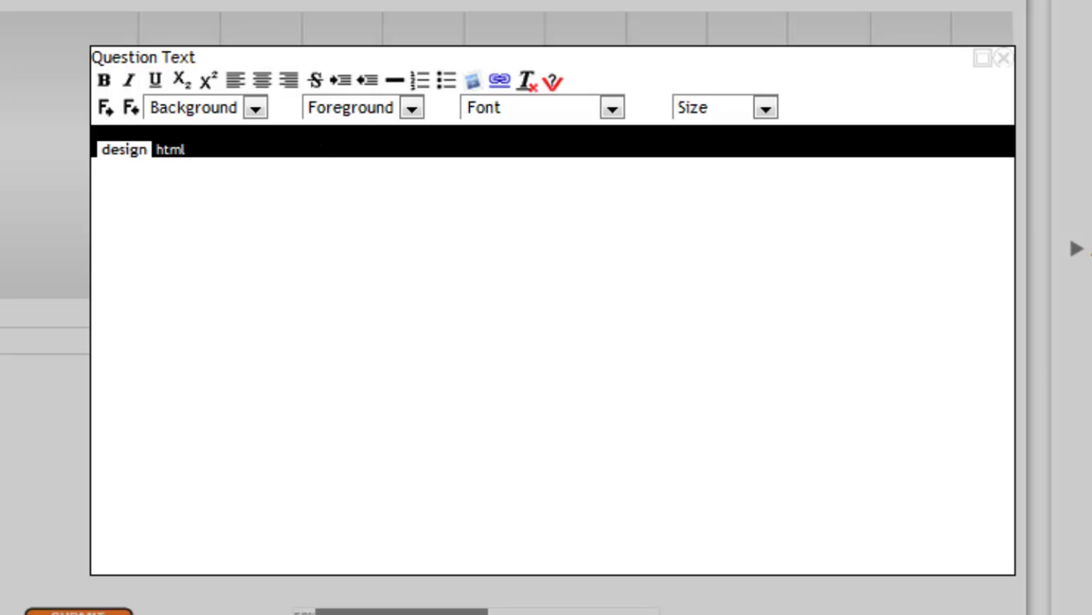
In Word, go to page 2 of Browser Survey 2013 and copy the Q5 instruction paragraphs.
key("alt+Tab")
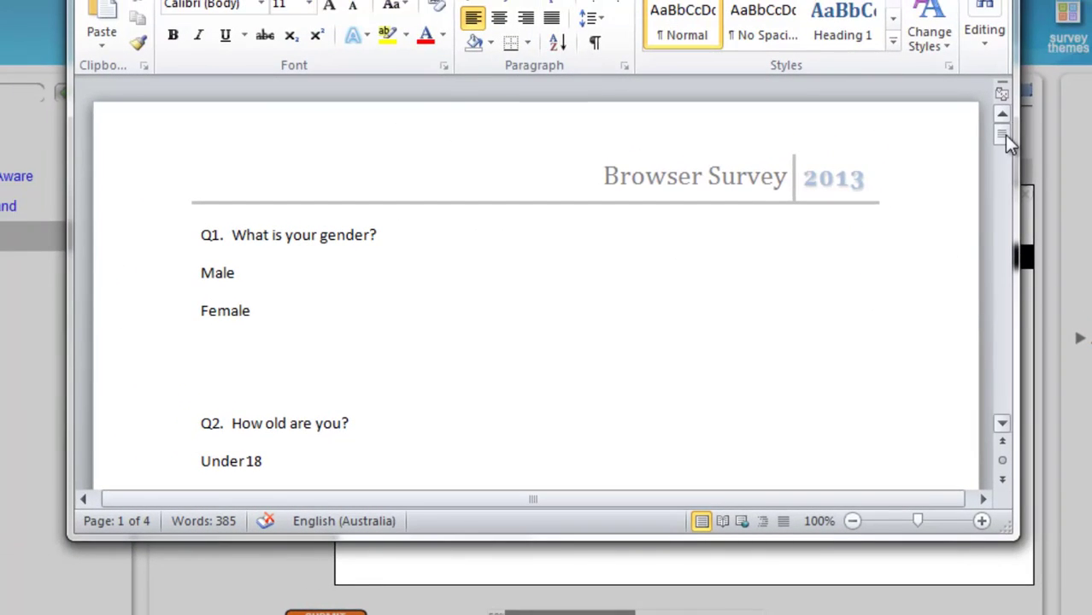
left_click_drag(1003, 134, 1028, 256)
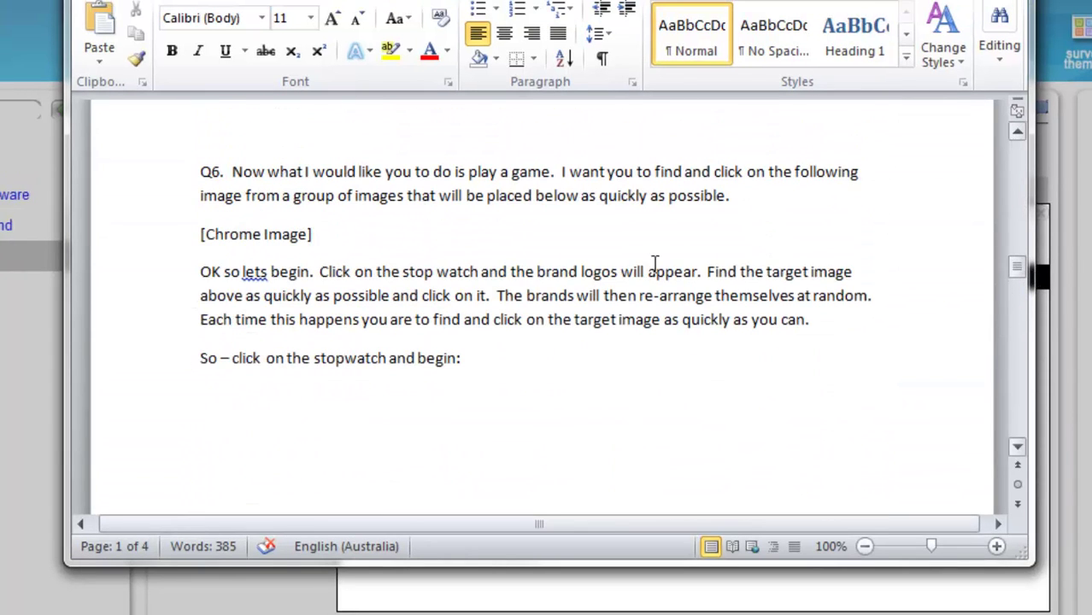
scroll(355, 232, "up", 8)
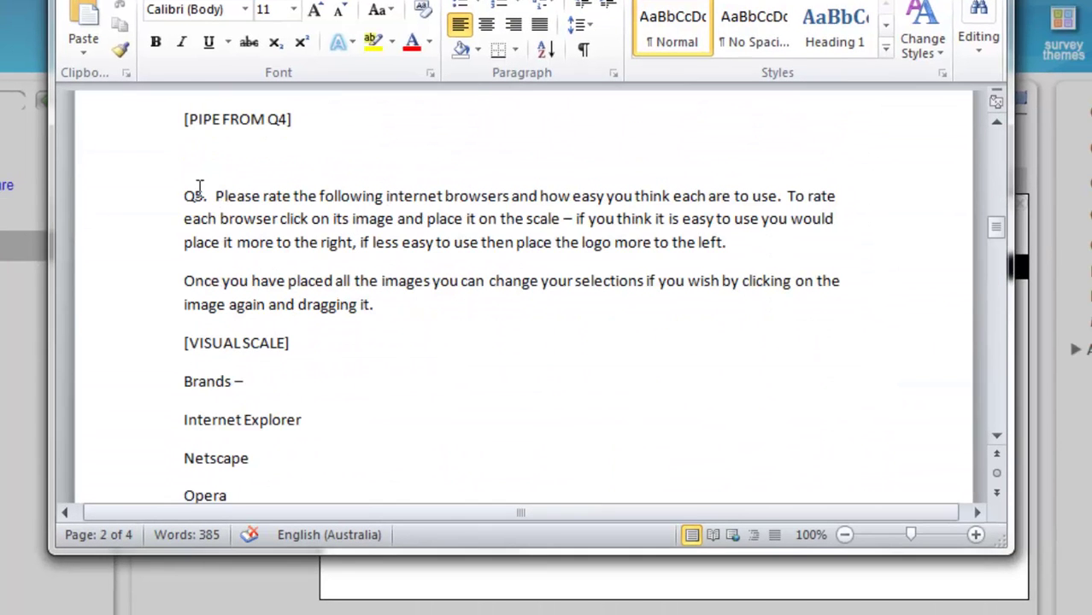
left_click_drag(180, 192, 375, 299)
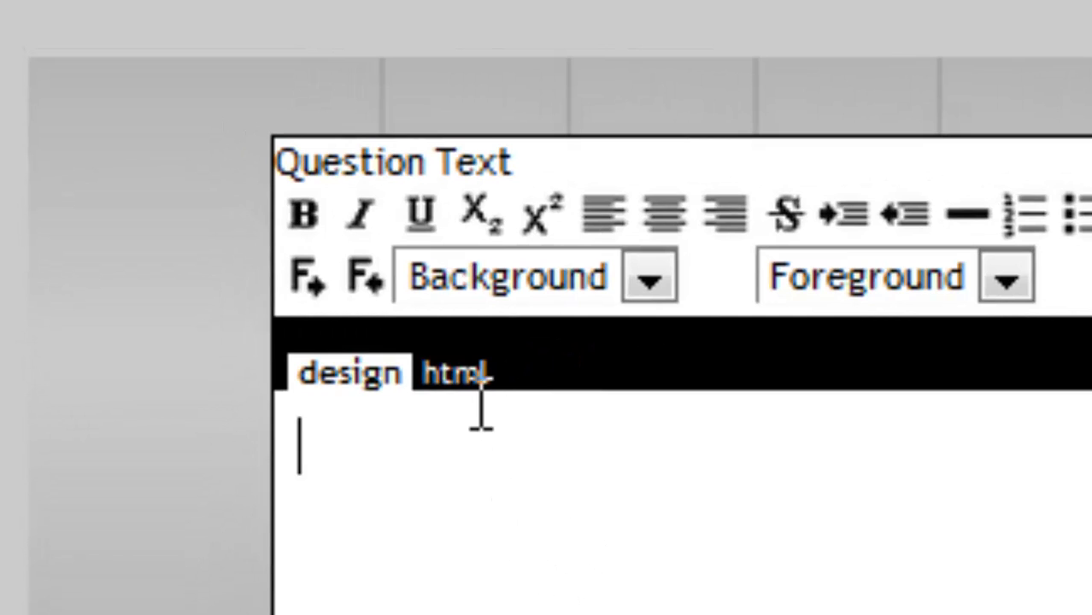
Paste the Q5 instructions over the <br> placeholder, putting 'Once you have placed…' in its own paragraph.
left_click(473, 374)
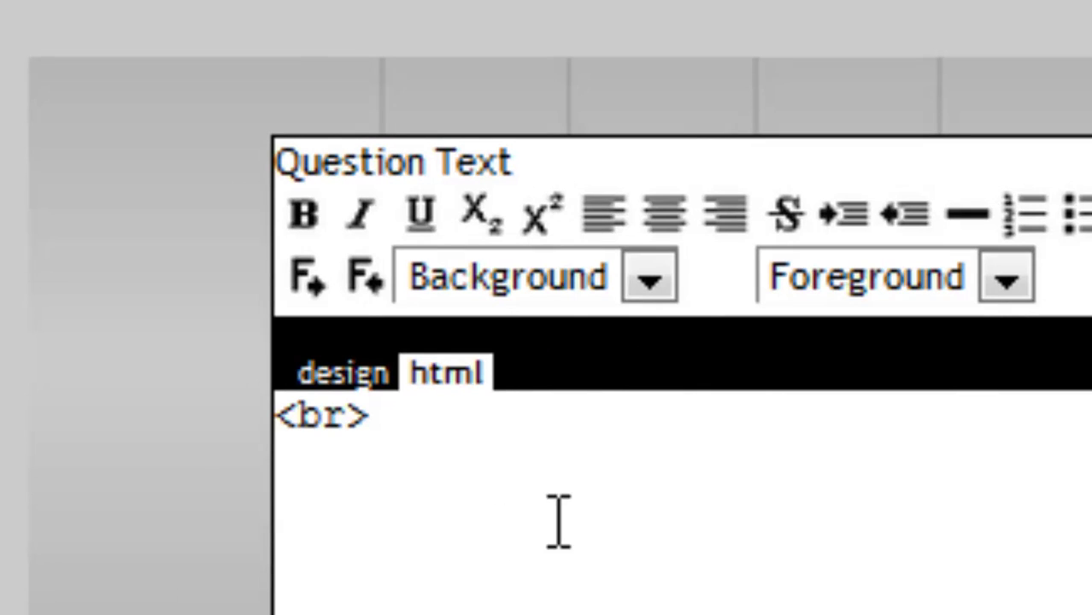
left_click_drag(532, 410, 275, 417)
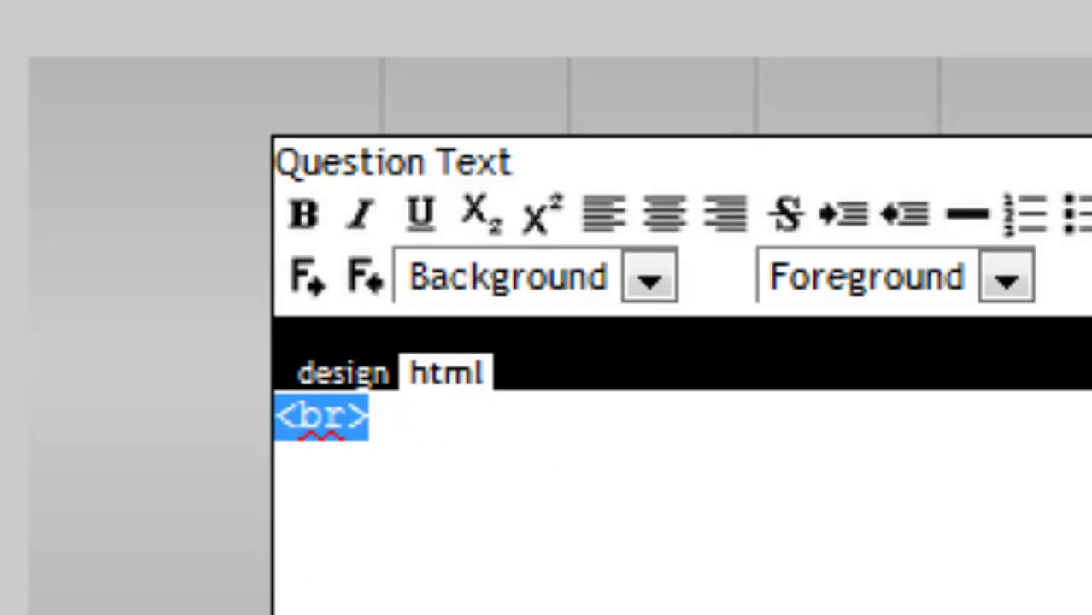
type("Q5.  Please rate the following internet browsers and how easy you think each are to use.  To rate each browser click on its image and place it on the scale - if you think it is easy to use you would place it more to the right, if less easy to use then place the logo more to the left. Once you have placed all the images you can change your selections if you wish by clicking on the image again and dragging it.")
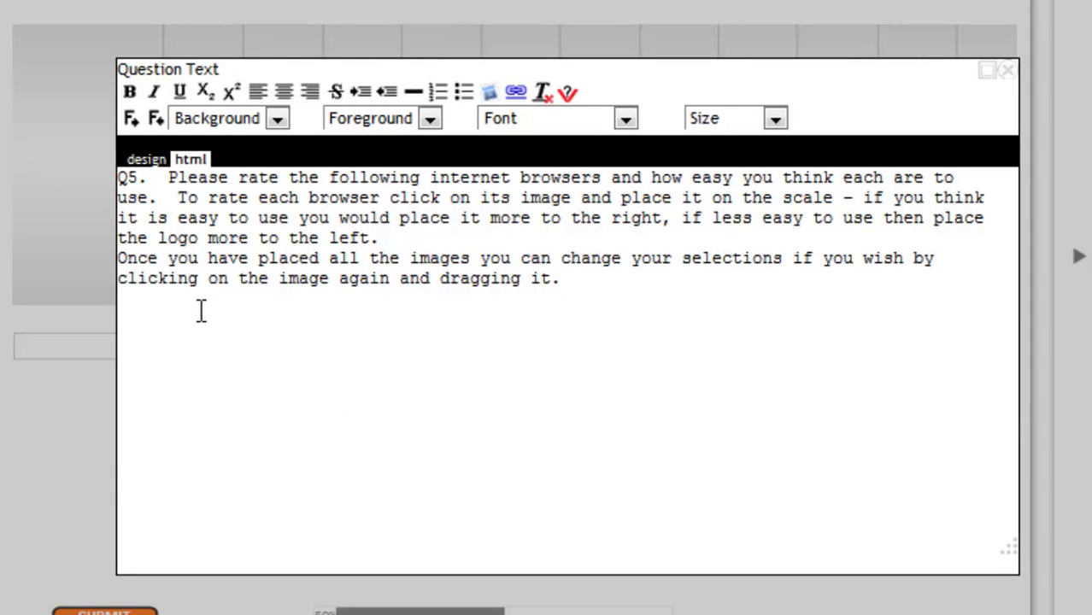
left_click(144, 160)
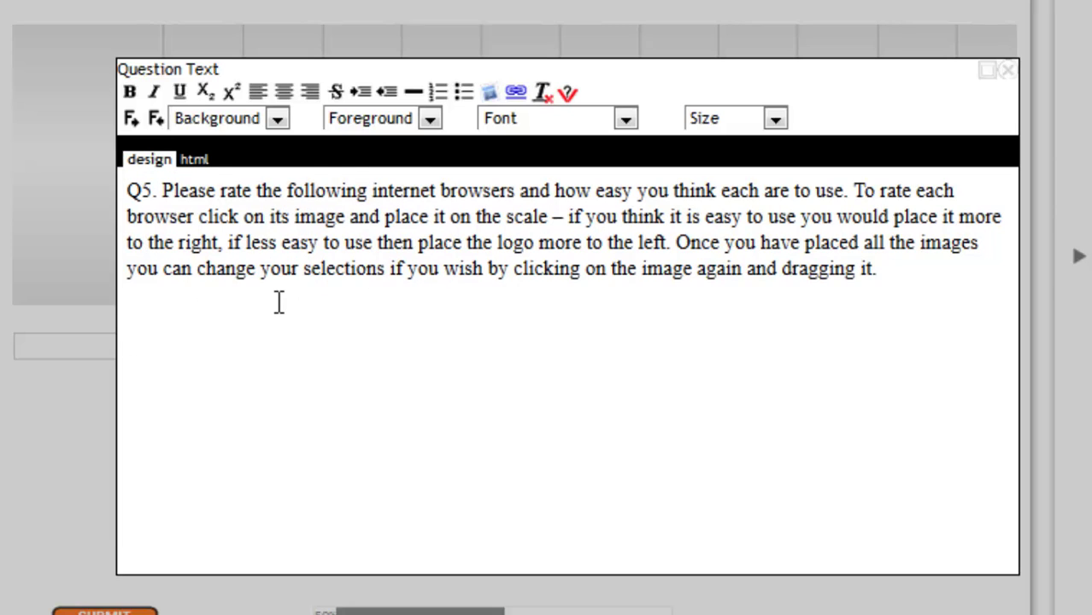
left_click(675, 243)
key("Return")
key("Return")
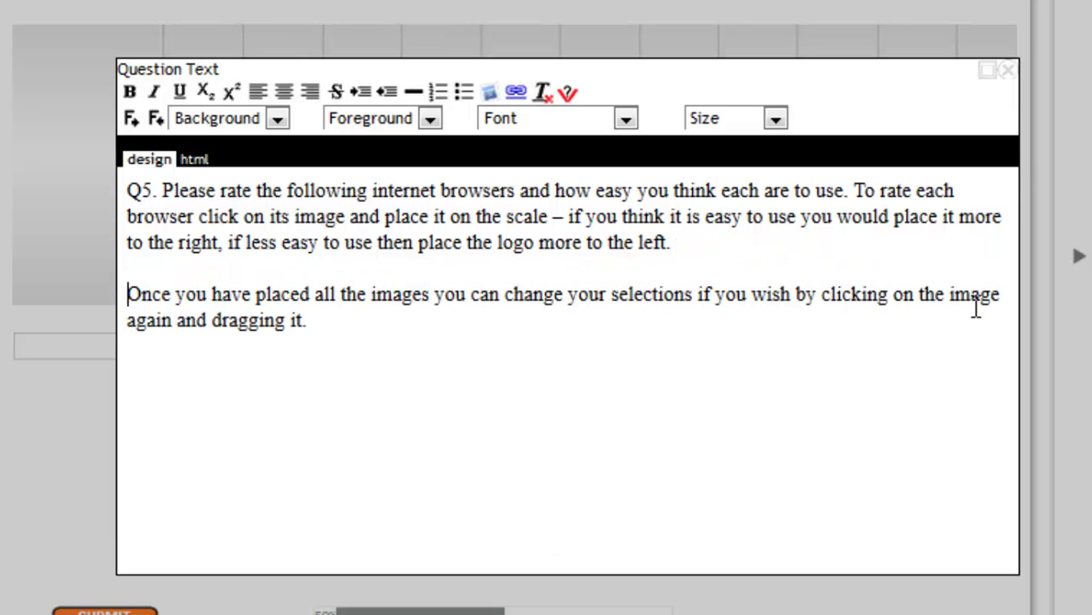
left_click(1008, 71)
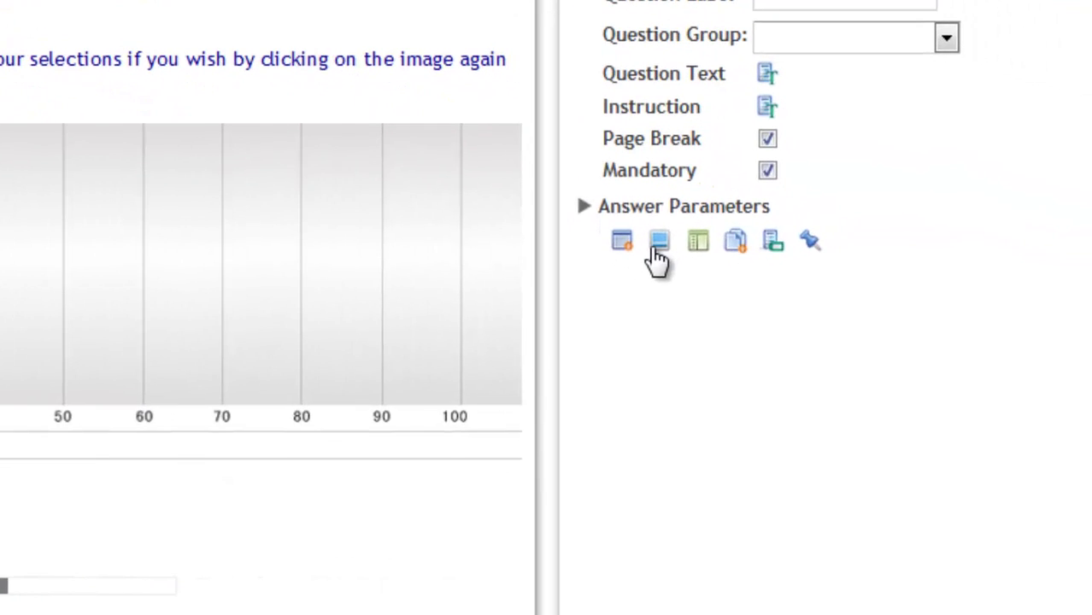
Add Opera, Safari, Chrome, Internet Explorer, Netscape and Firefox logos from the Browsers folder as answers.
left_click(658, 247)
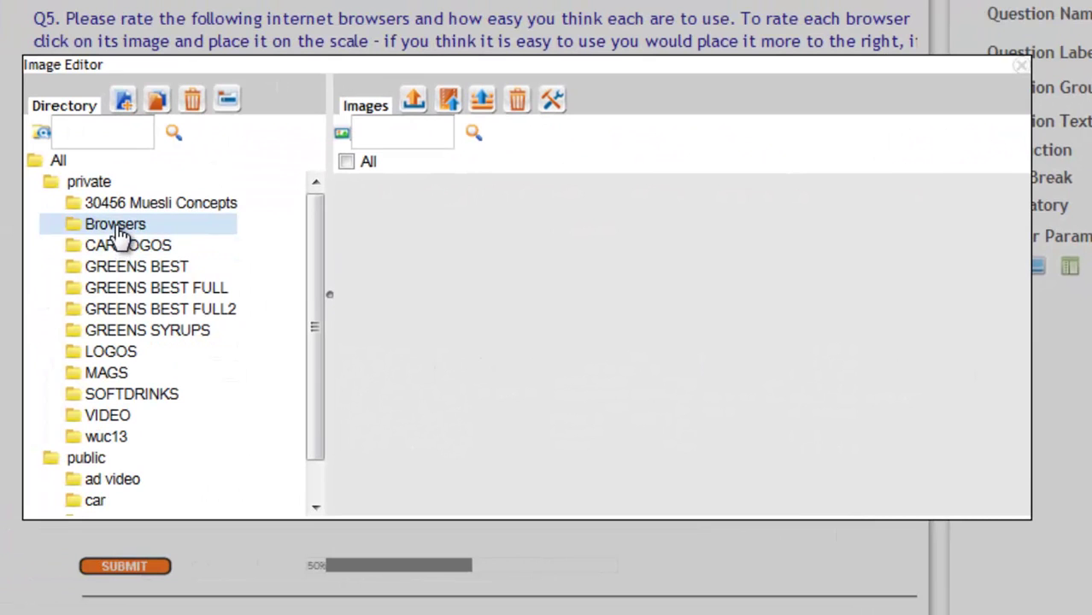
left_click(120, 227)
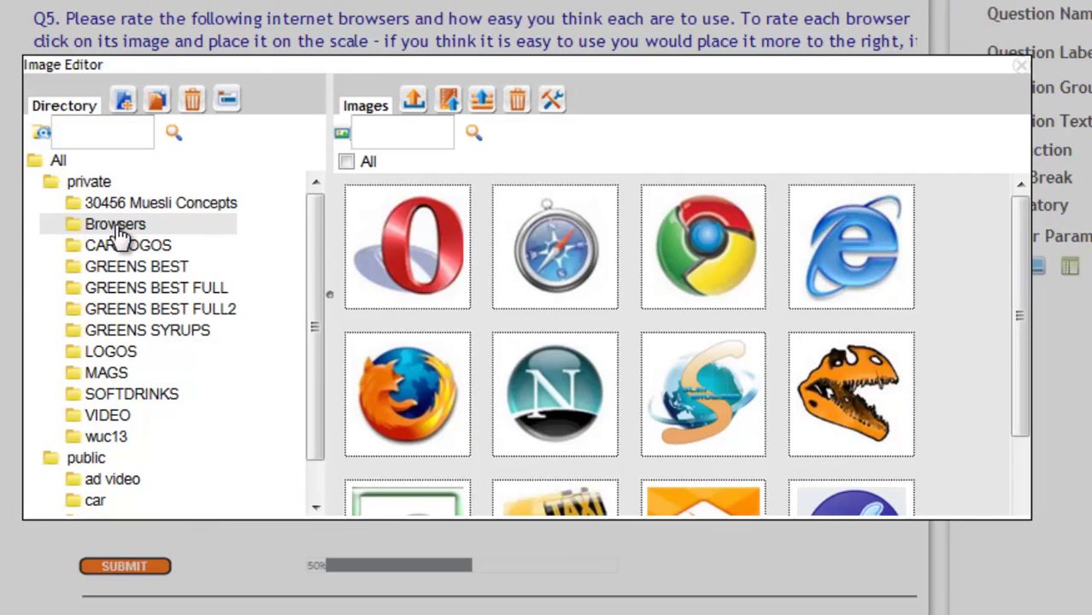
left_click(441, 306)
left_click(561, 272)
left_click(688, 296)
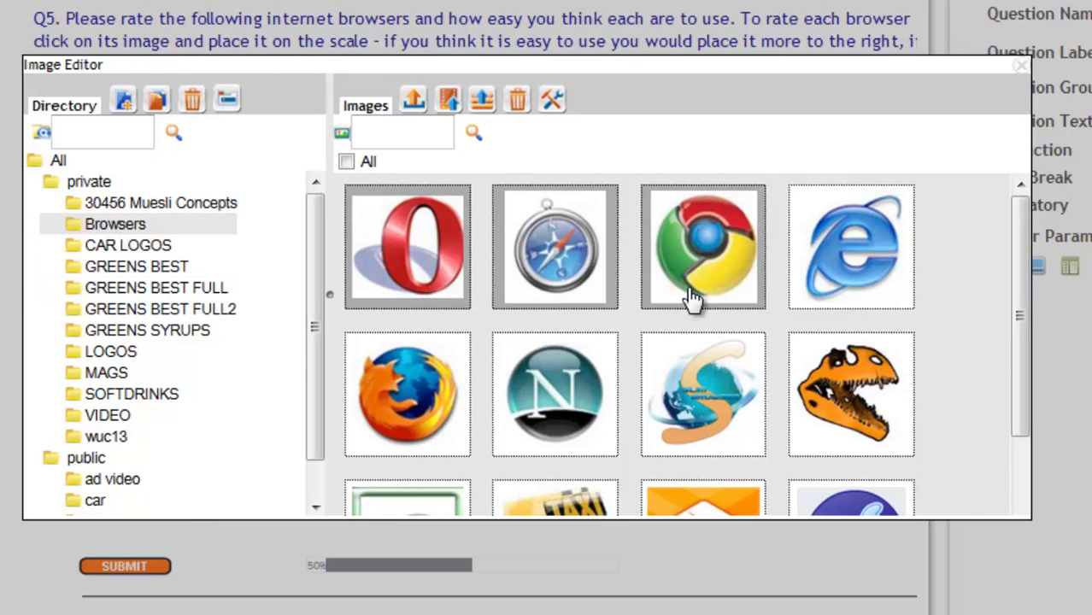
left_click(865, 277)
left_click(541, 427)
left_click(466, 428)
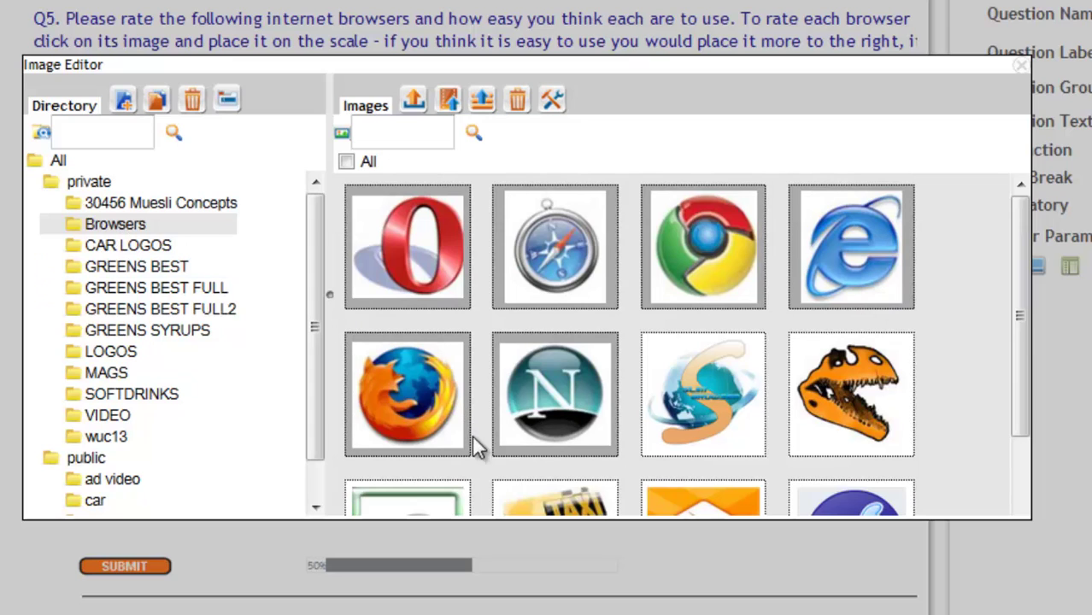
left_click(1025, 70)
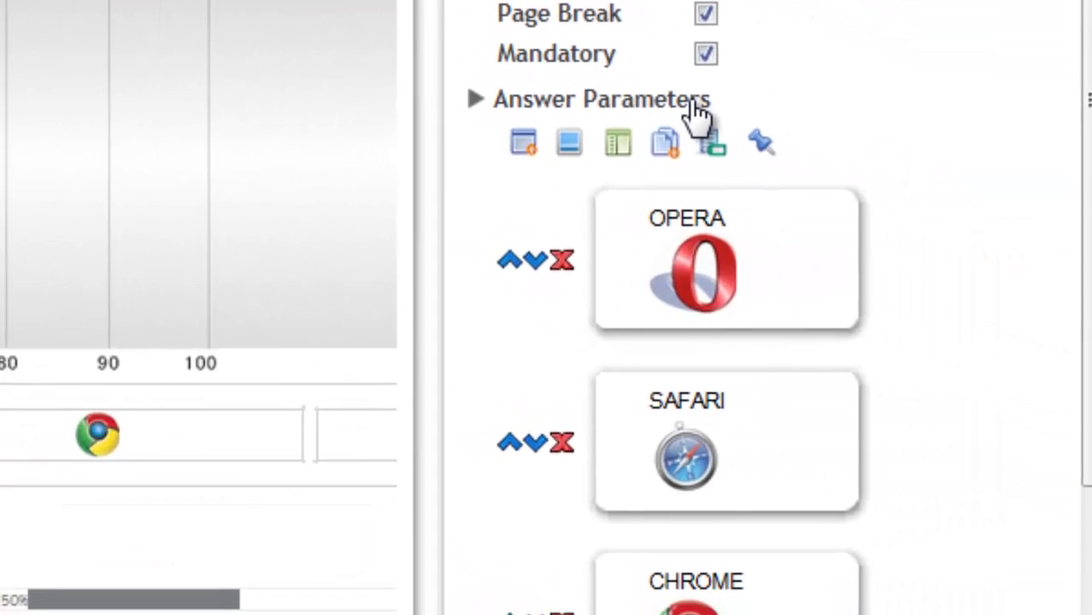
Resize Q5's answer cards to a narrow, tall 119 by 95 shape in Answer Parameters.
left_click(697, 103)
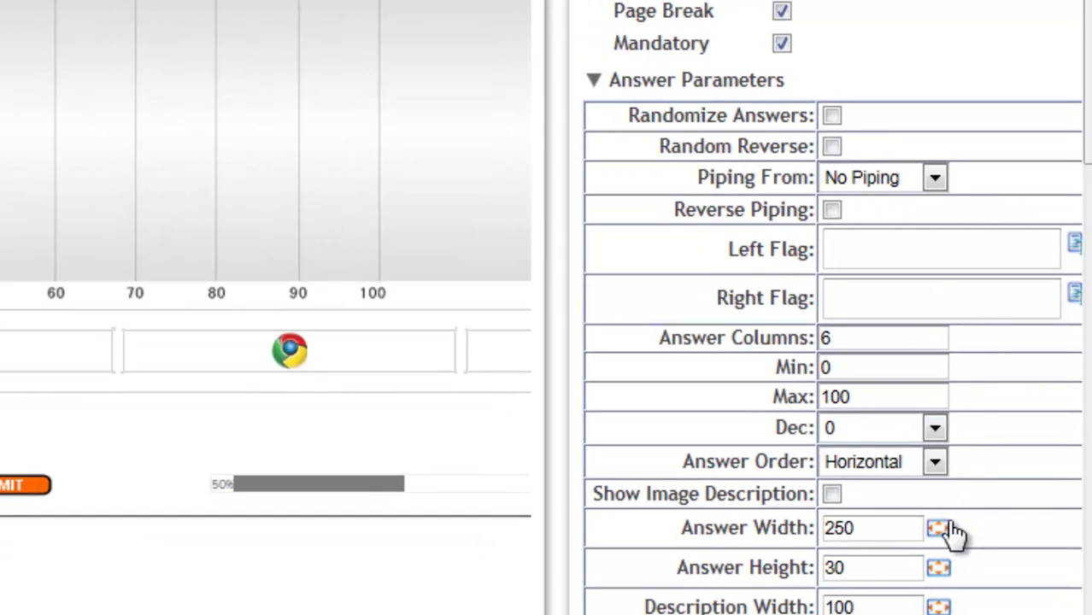
left_click(955, 534)
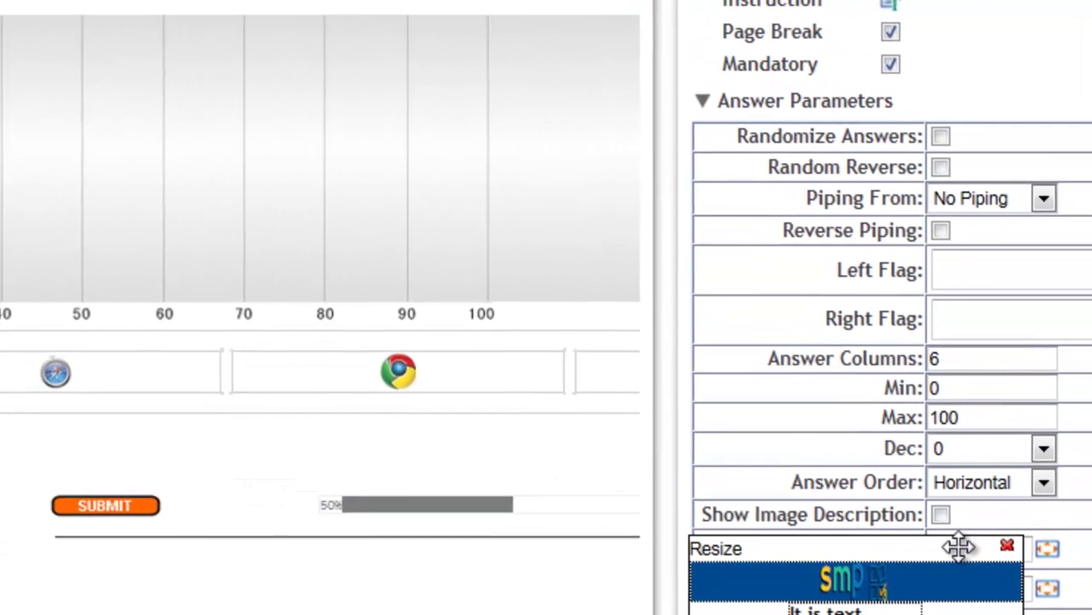
left_click_drag(850, 526, 303, 168)
left_click_drag(547, 215, 550, 129)
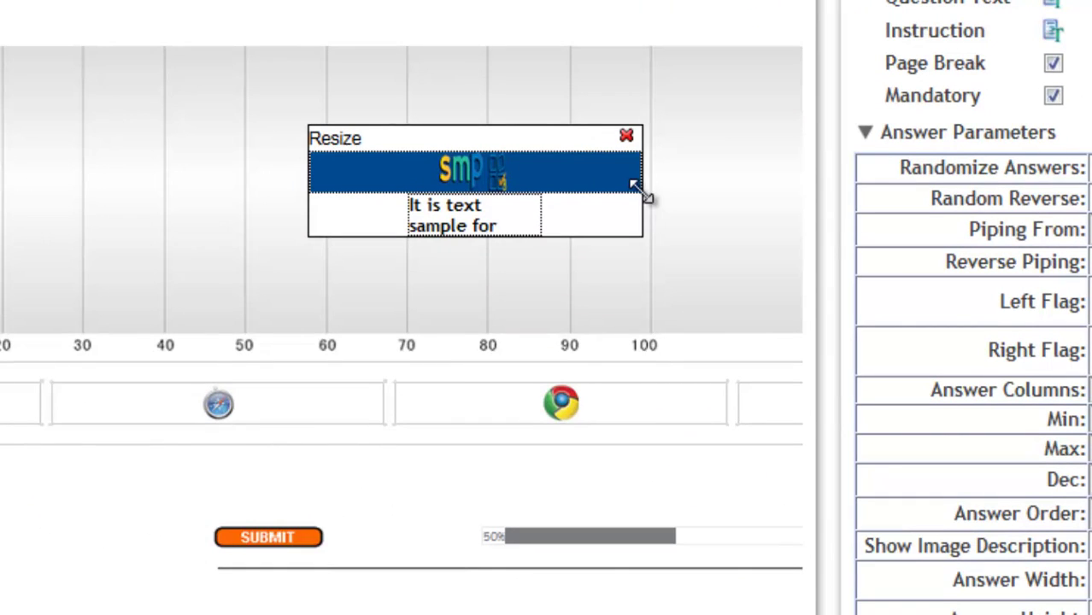
left_click_drag(641, 191, 466, 275)
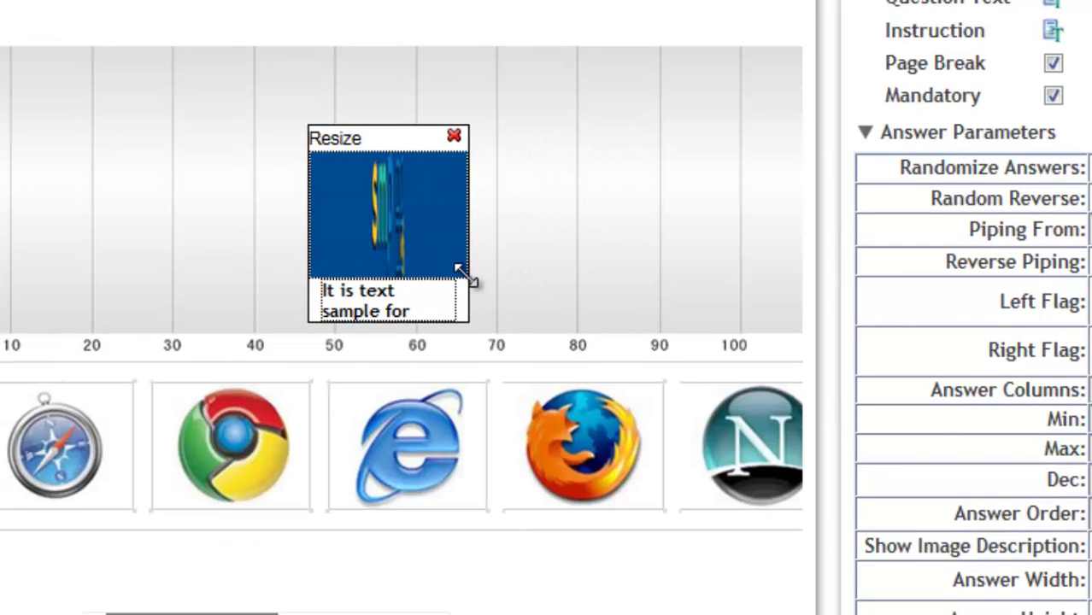
left_click_drag(452, 317, 447, 344)
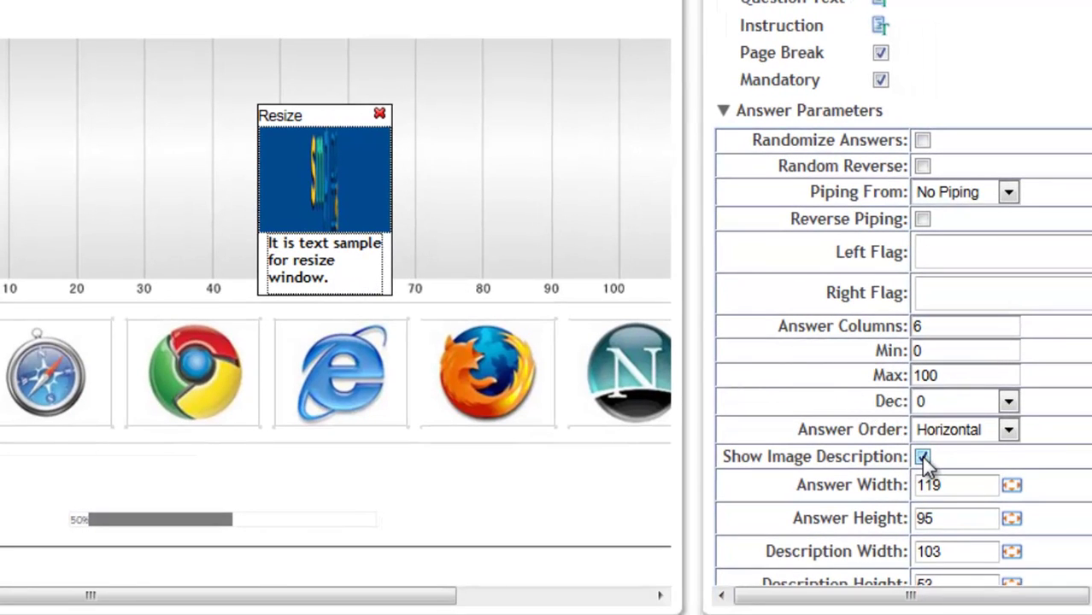
left_click(380, 114)
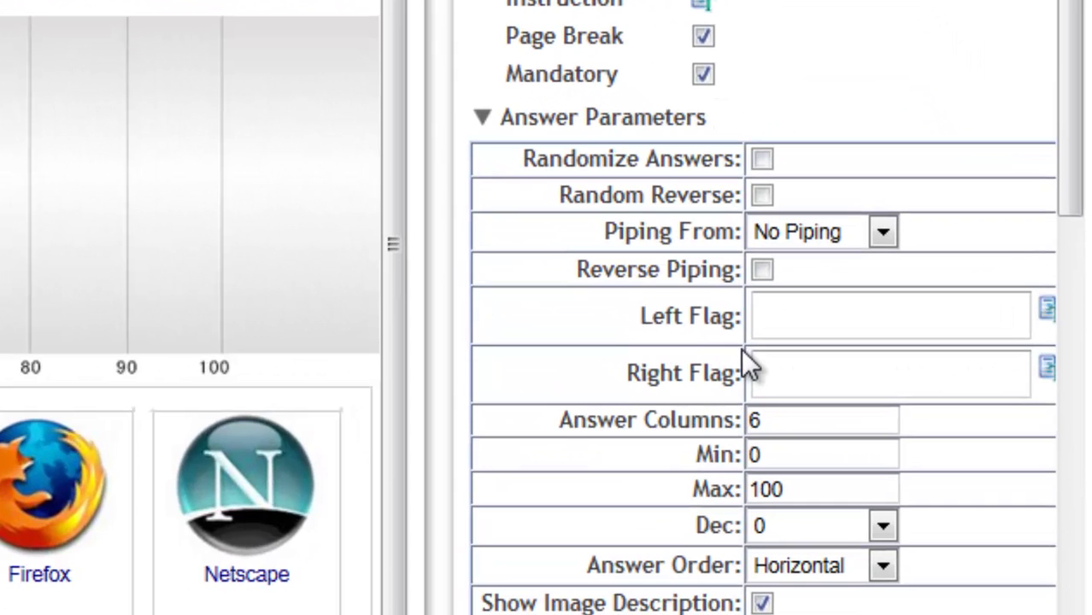
Set the Right Flag to 'Easy to use' in centred, bold, DarkBlue, Medium text.
left_click(1047, 367)
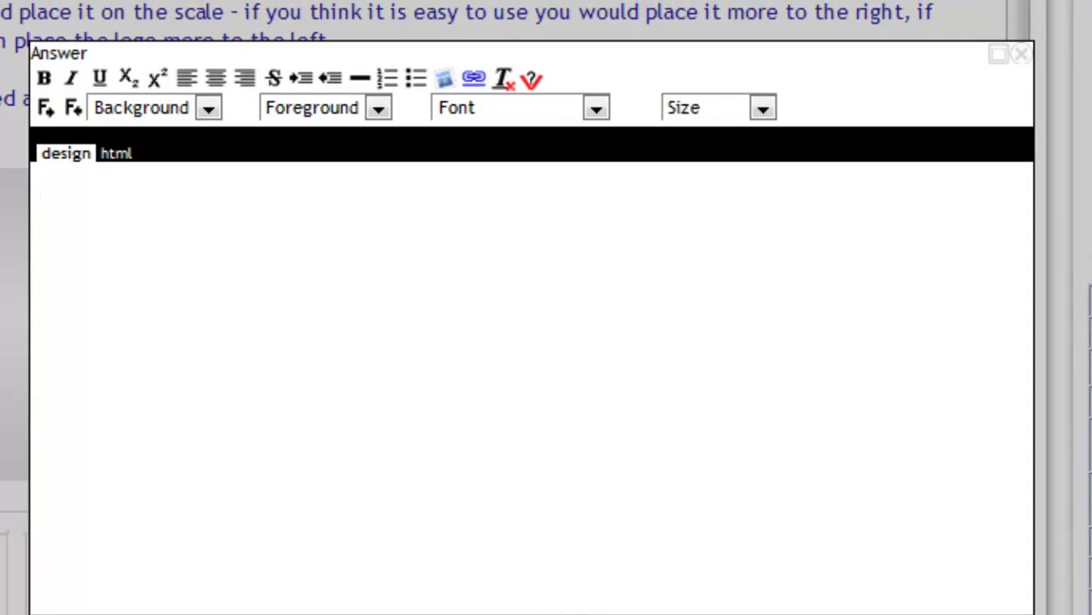
type("Easy t")
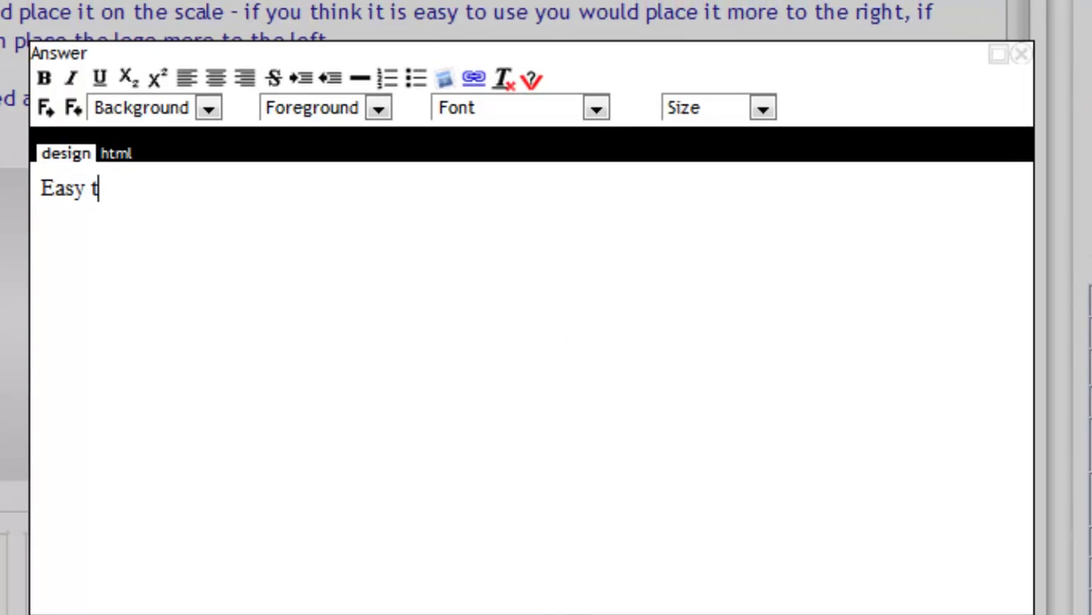
type("o use")
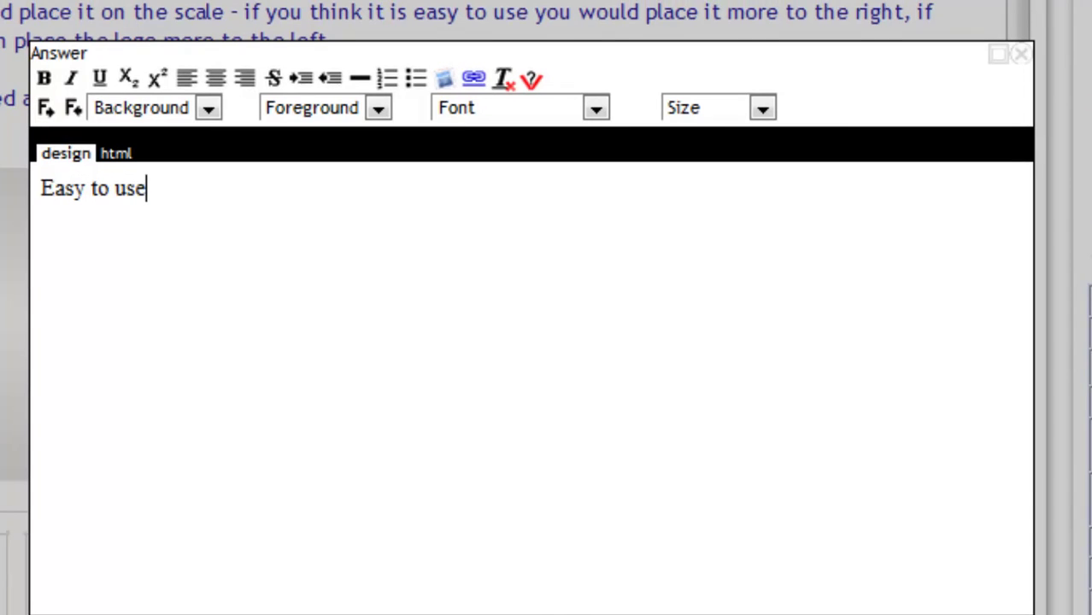
left_click_drag(186, 188, 32, 178)
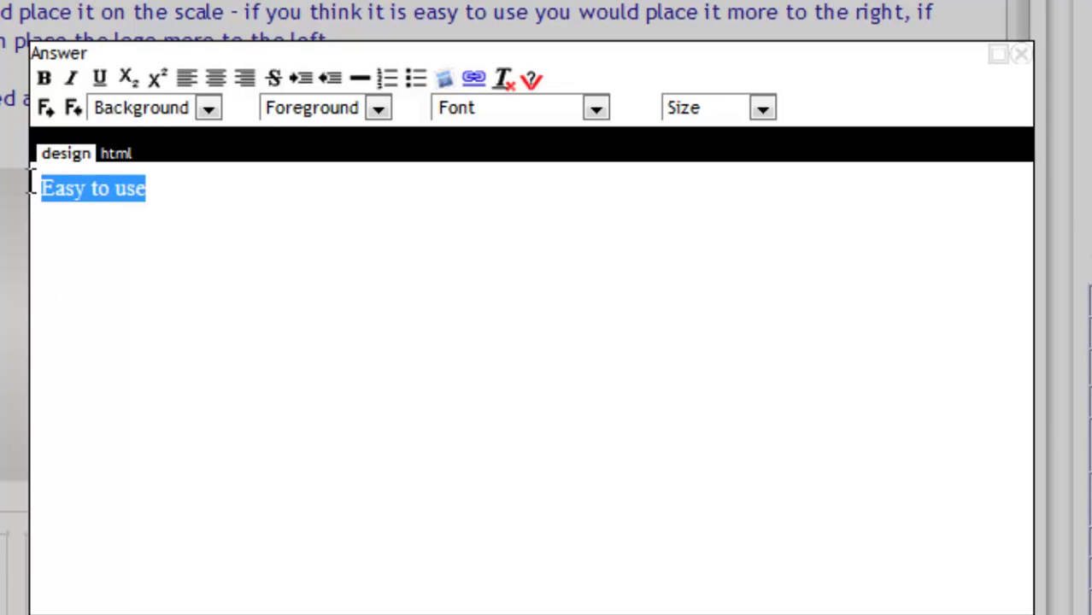
left_click(215, 78)
left_click(46, 79)
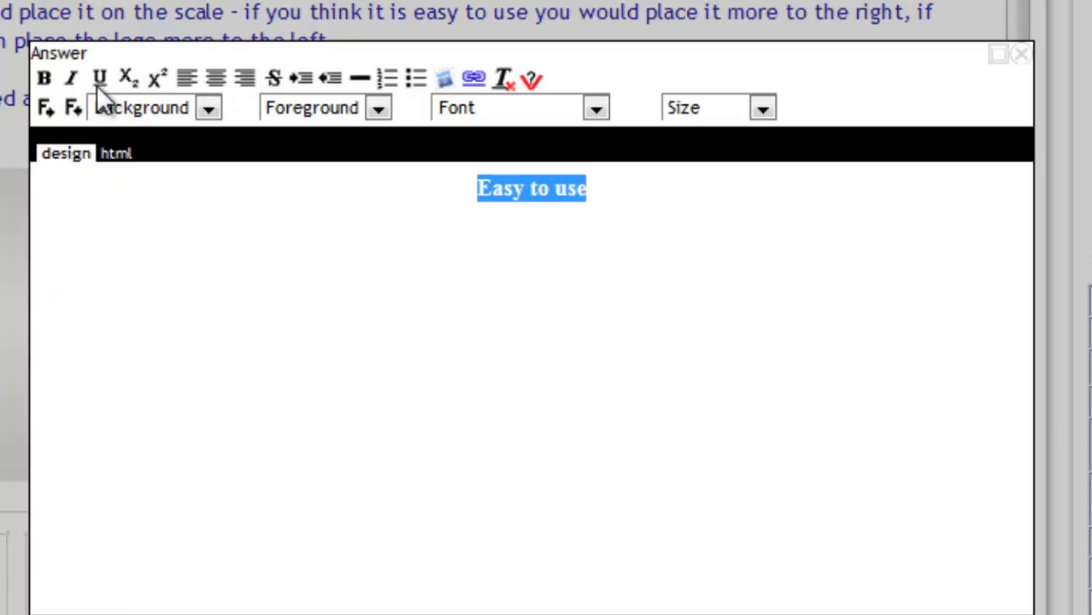
left_click(379, 109)
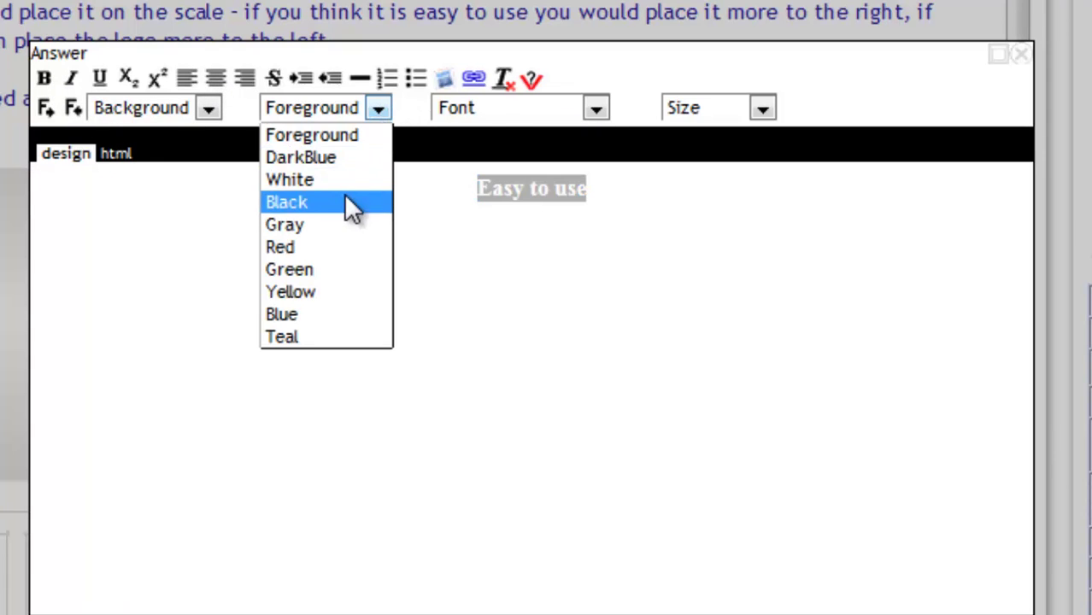
left_click(347, 157)
left_click(764, 109)
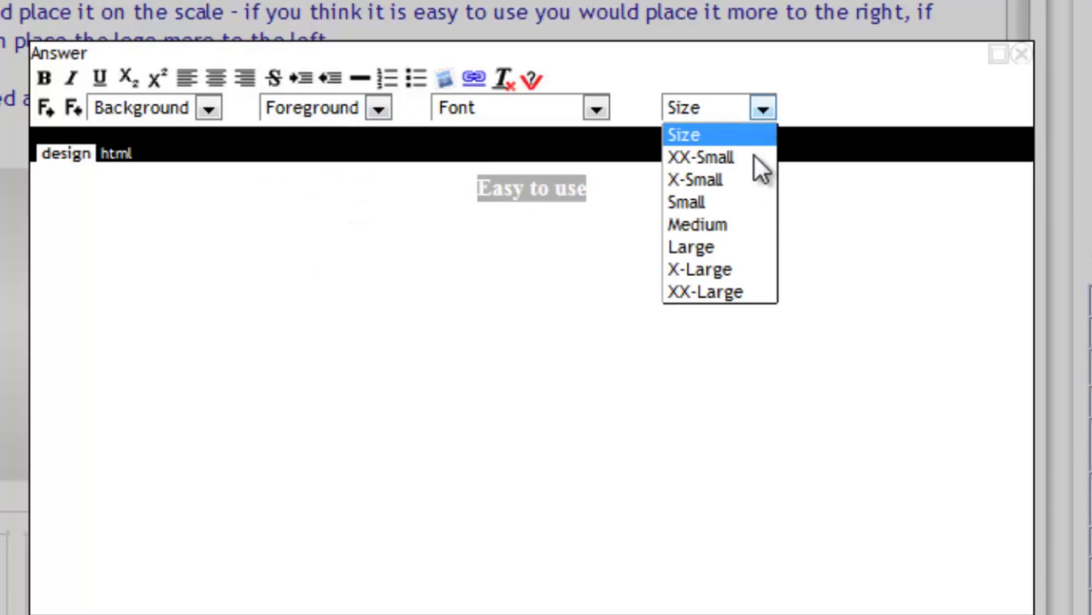
left_click(733, 225)
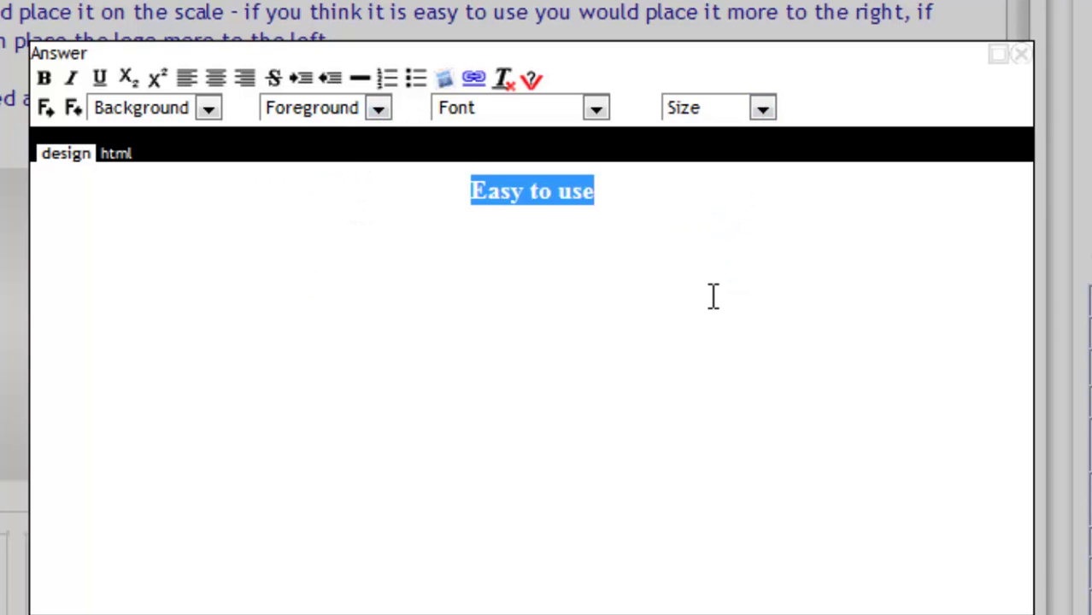
left_click(1024, 58)
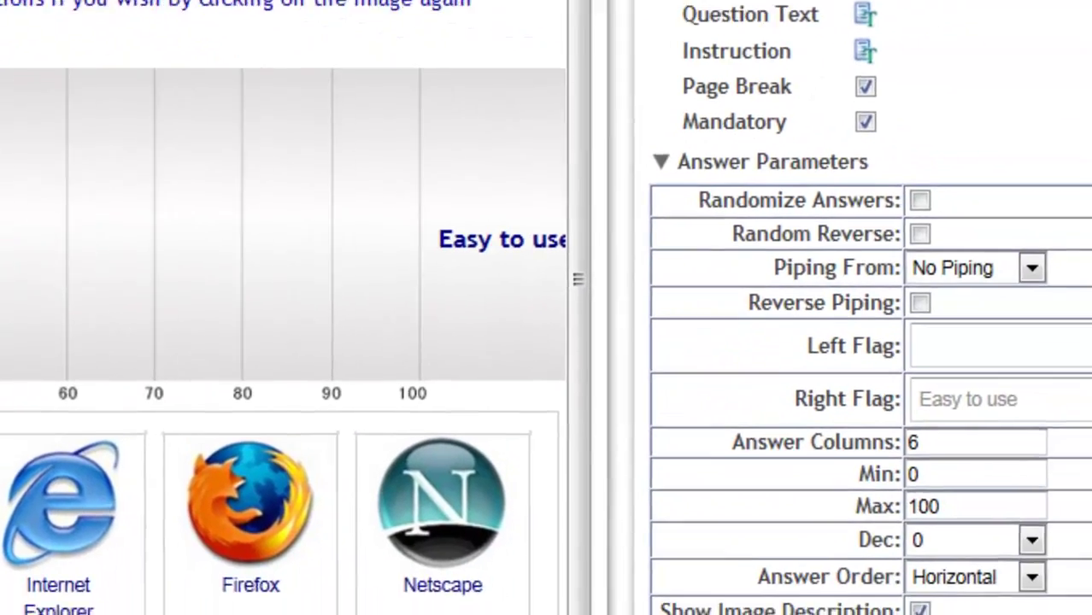
Set the Left Flag to 'Not so easy to use' in centred, DarkBlue, Medium text.
left_click(1091, 353)
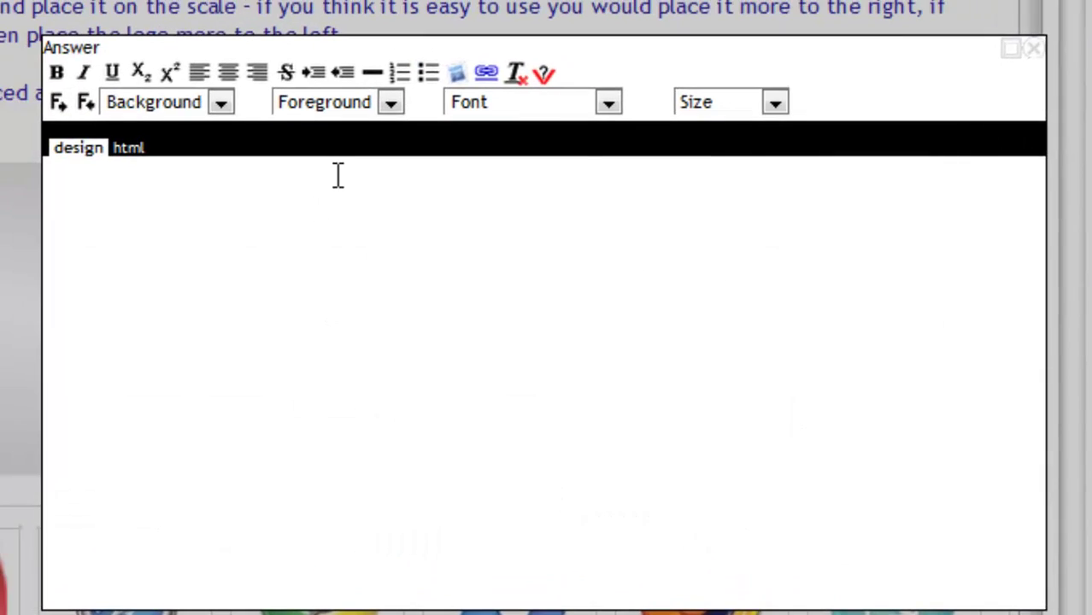
left_click(337, 183)
type("Not s")
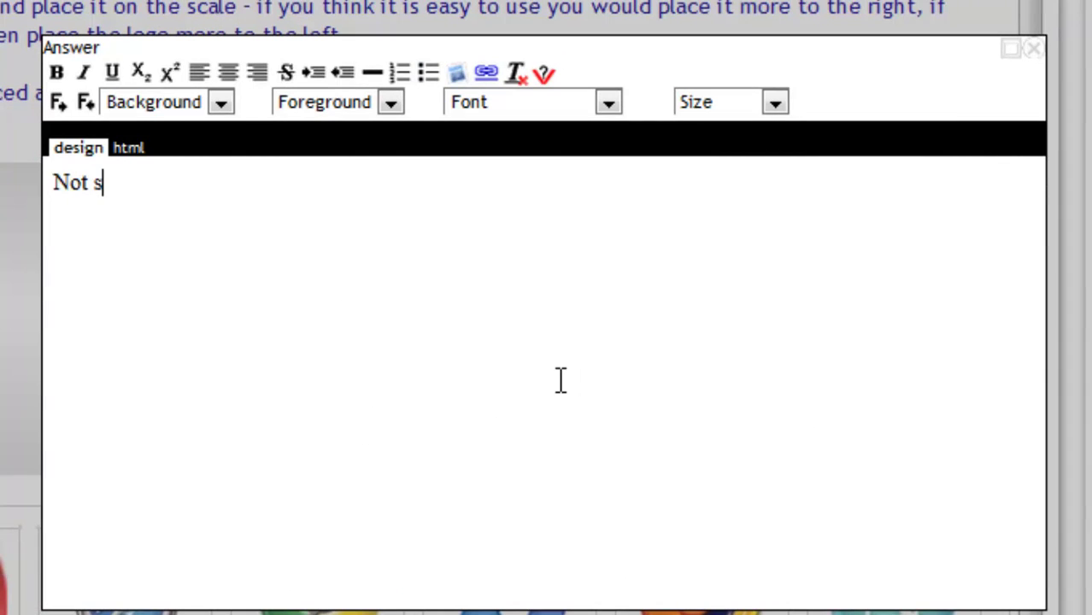
type("o easy to u")
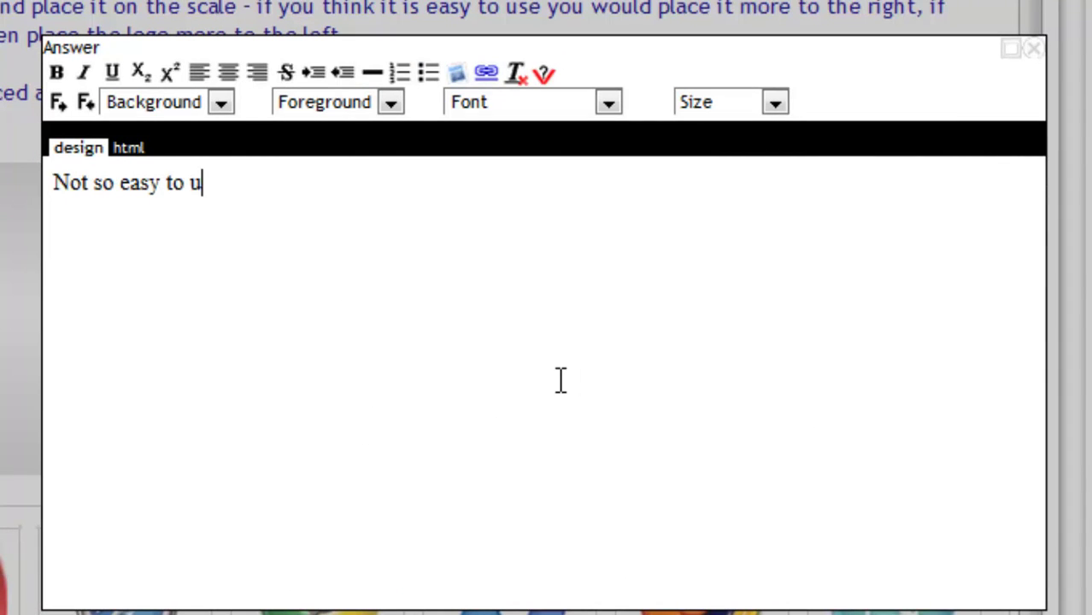
type("se")
left_click_drag(273, 183, 50, 183)
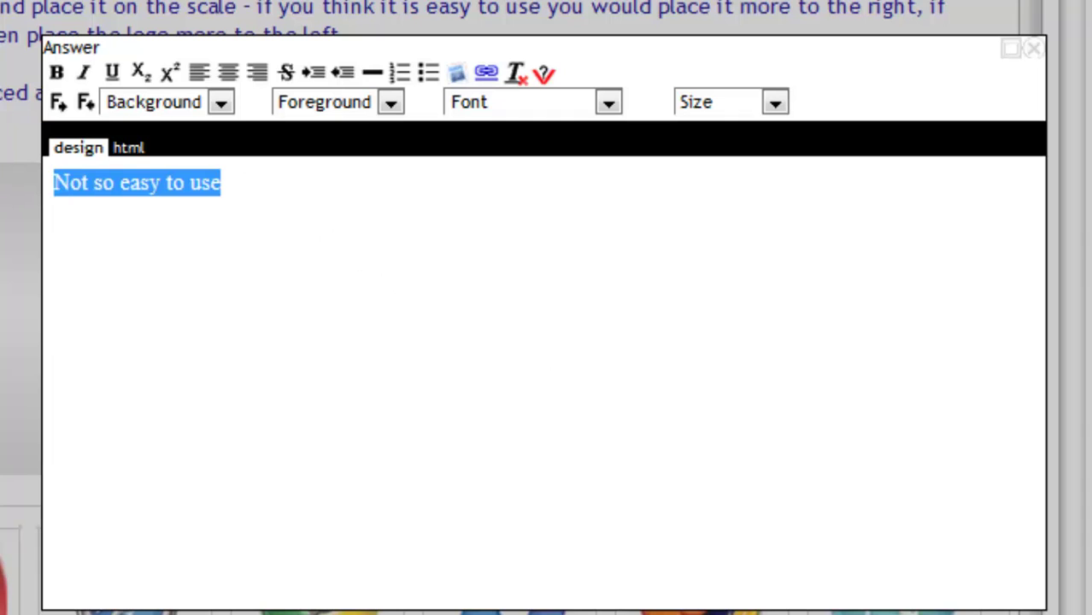
left_click(229, 71)
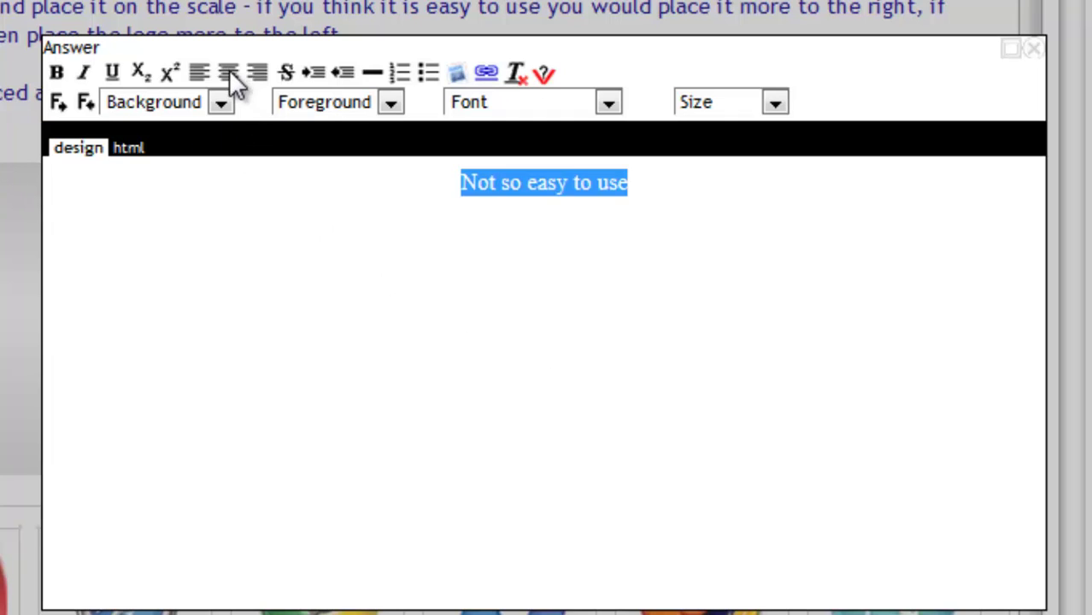
left_click(389, 101)
left_click(378, 152)
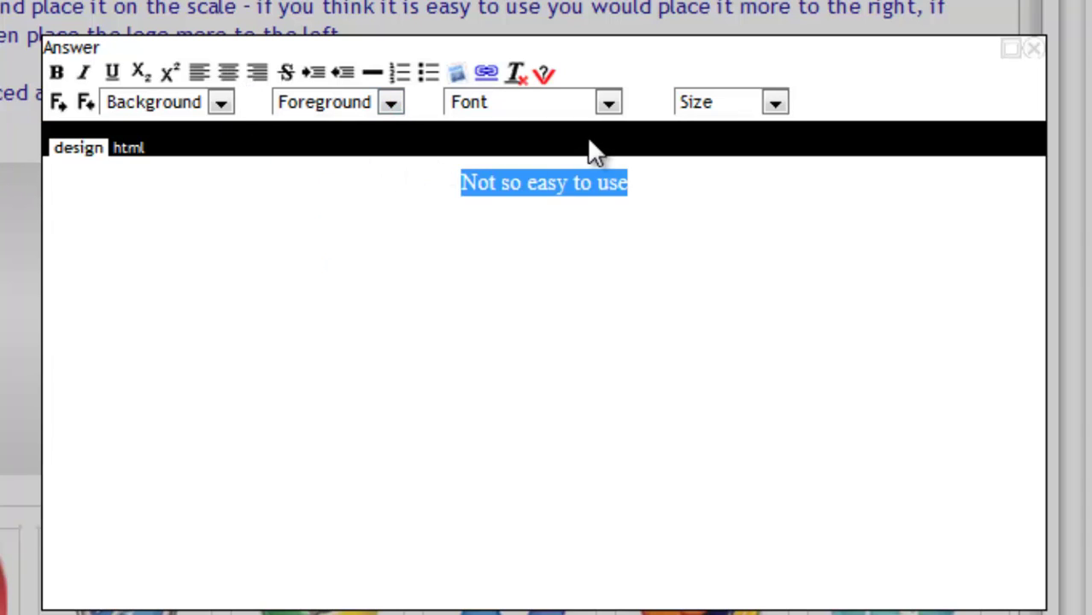
left_click(774, 100)
left_click(764, 220)
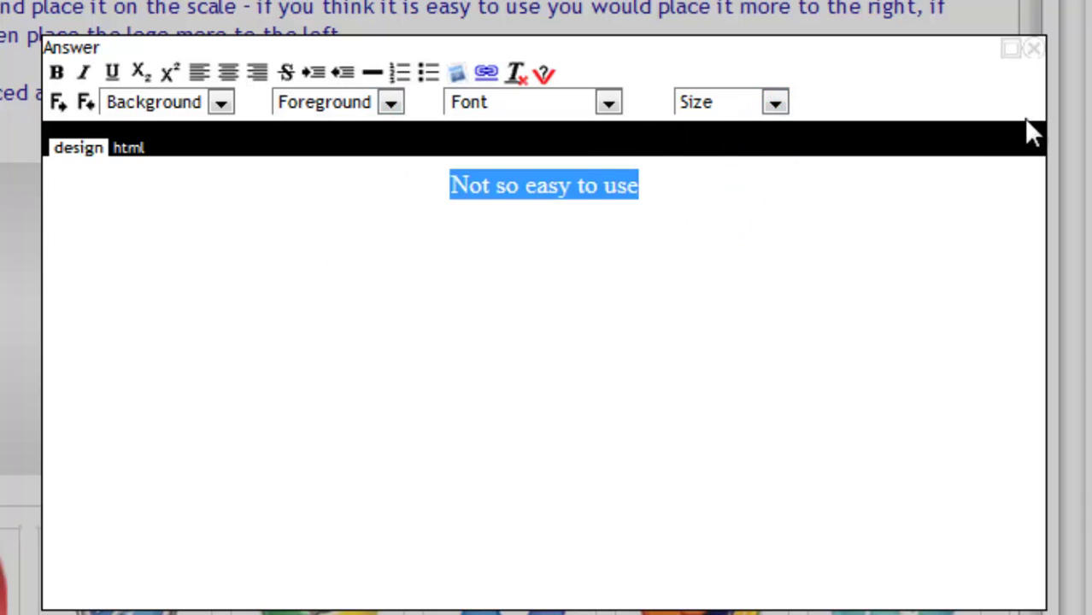
left_click(1036, 49)
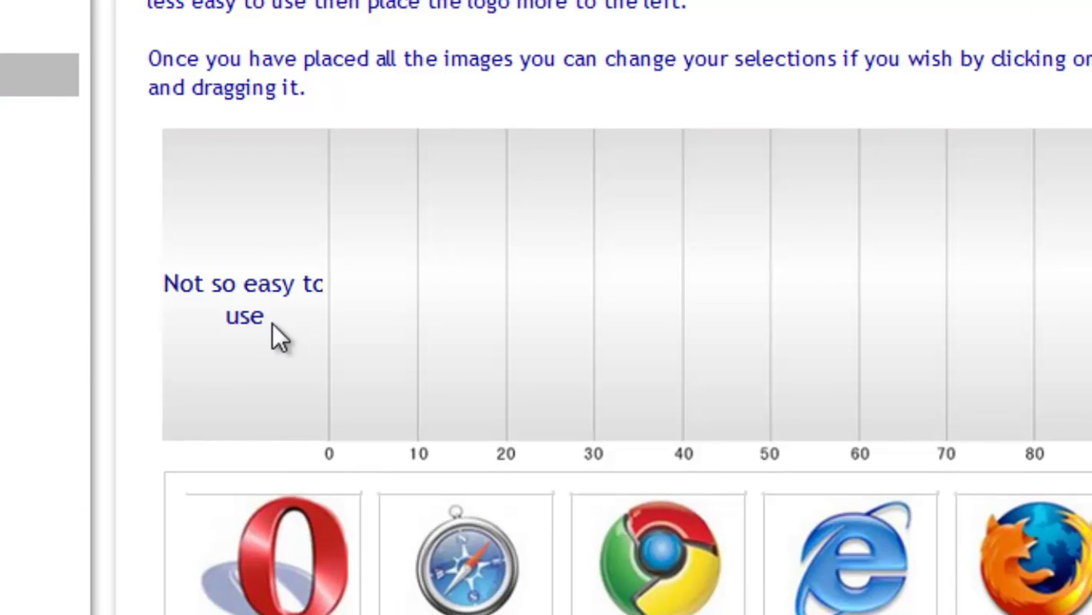
Drop Opera at 82, Netscape 64, Firefox 43, IE 7, Chrome 21, Safari 2, then move Chrome to 90.
left_click_drag(299, 564, 1077, 195)
left_click_drag(799, 148, 798, 147)
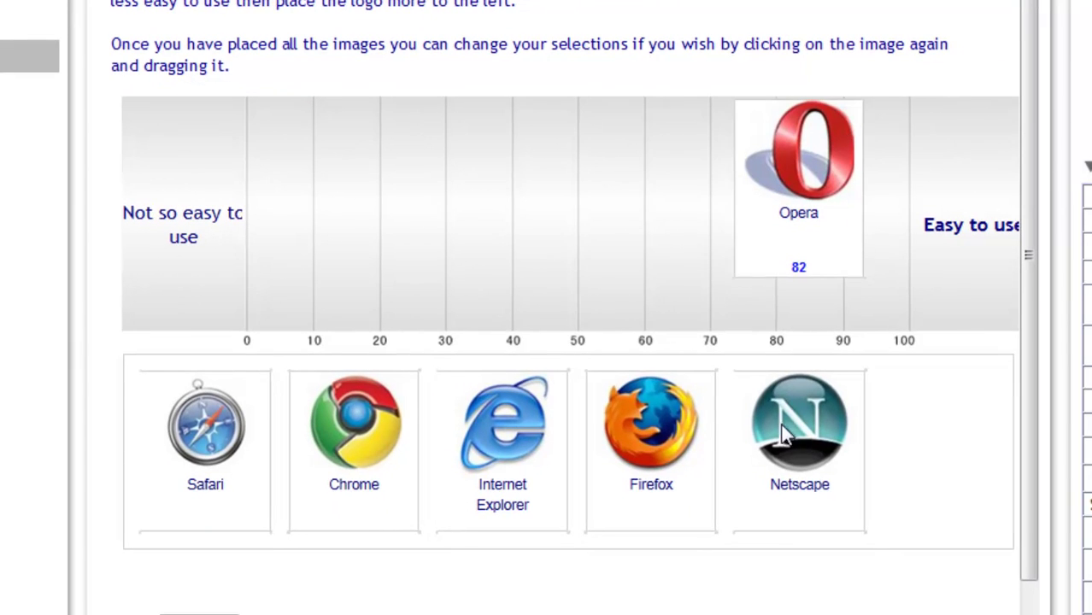
left_click_drag(790, 432, 637, 143)
left_click_drag(672, 475, 538, 224)
left_click_drag(455, 349, 288, 183)
left_click_drag(354, 454, 384, 171)
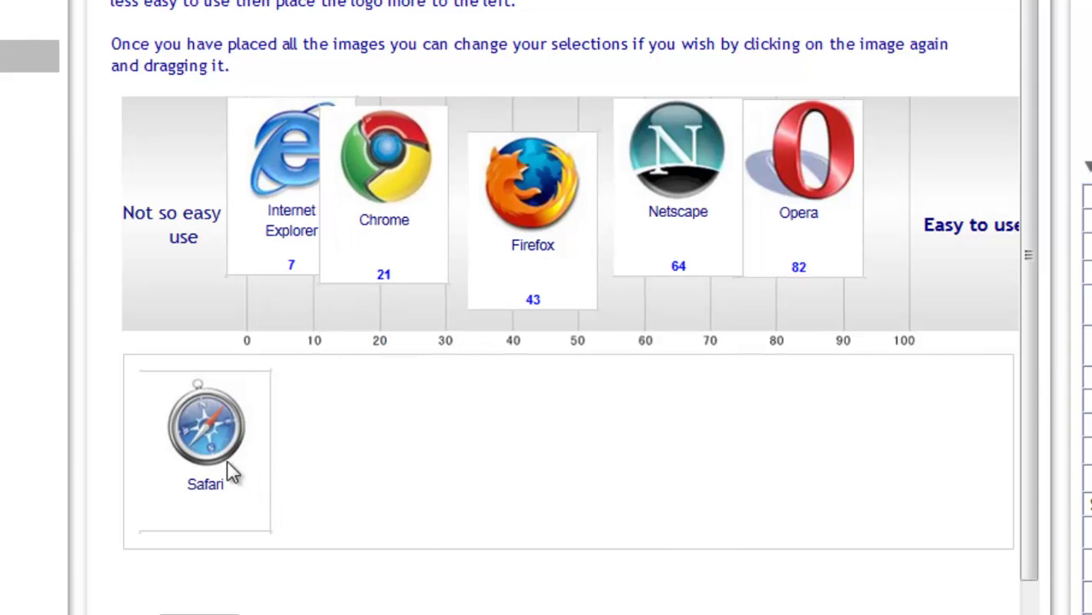
left_click_drag(232, 471, 302, 229)
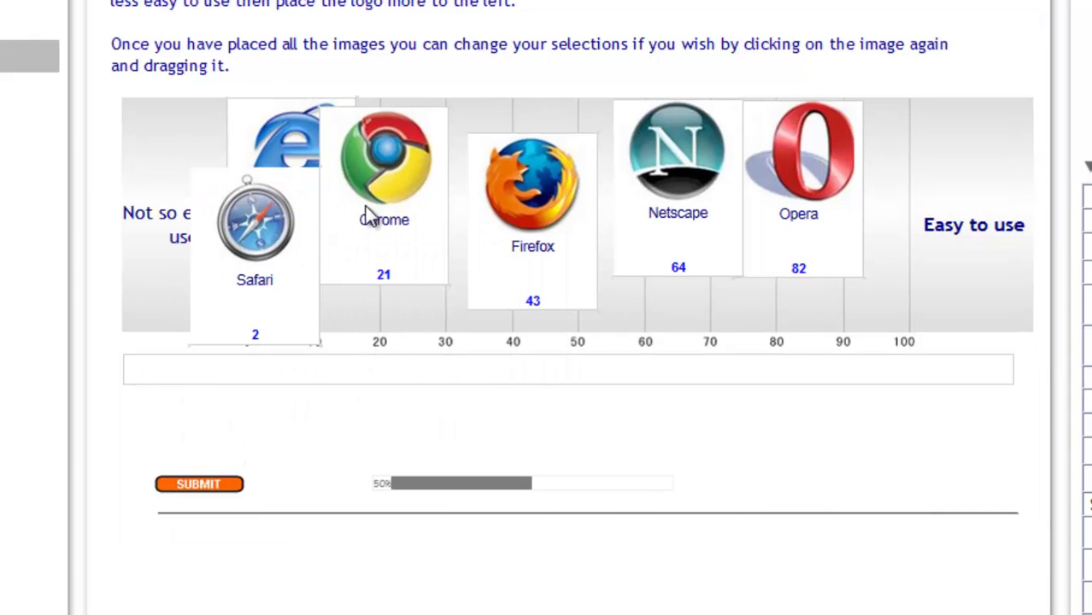
left_click_drag(365, 206, 844, 268)
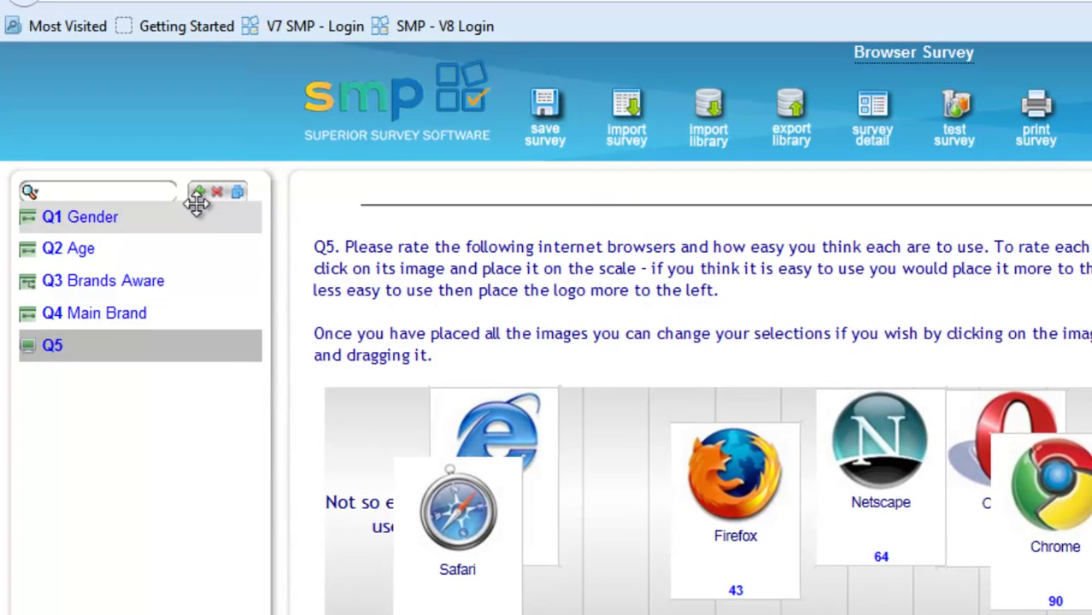
Add question Q6 as a Simple Tachistoscope and open its empty Question Text editor.
left_click(199, 194)
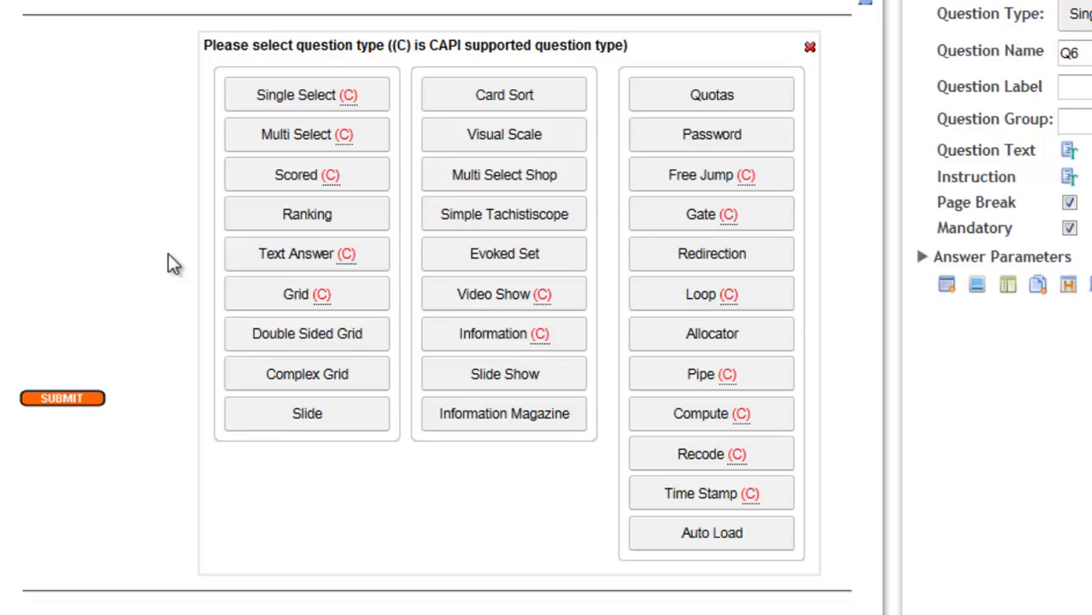
left_click(504, 218)
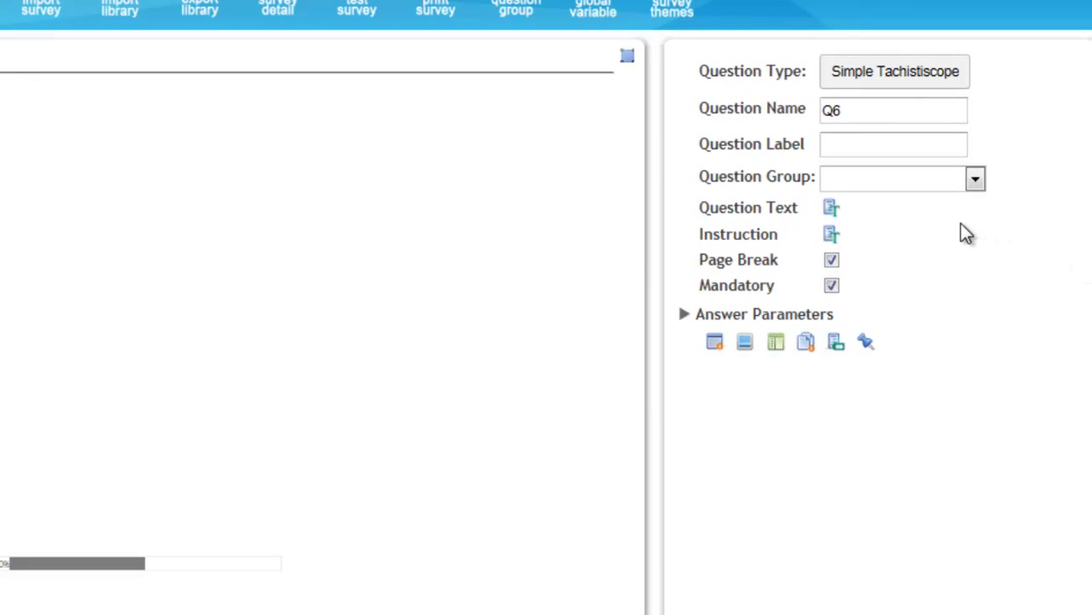
left_click(831, 208)
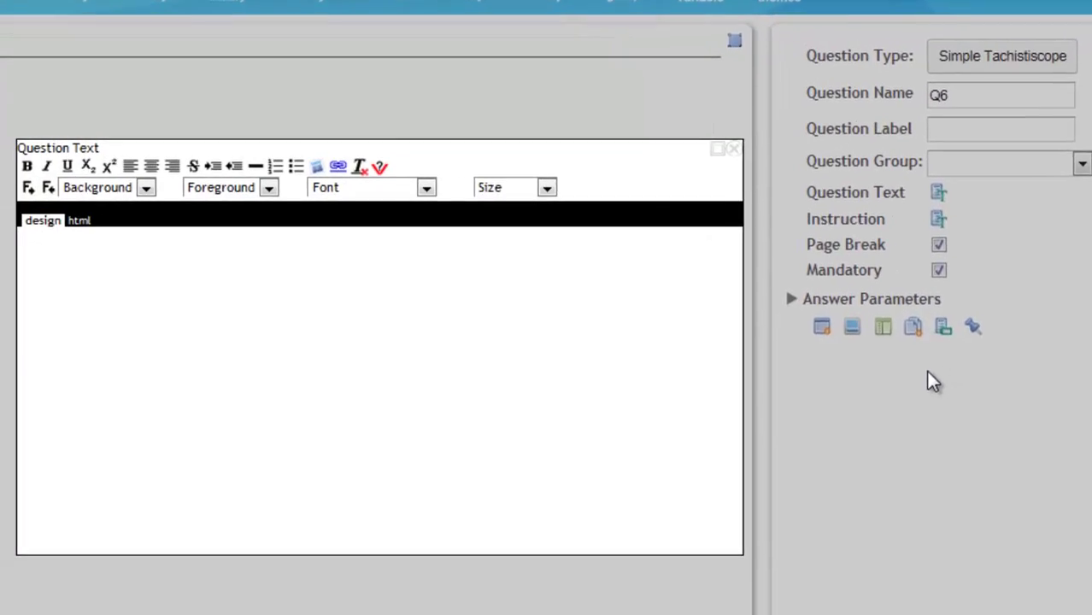
In Word, select Q6's instructions through 'So – click on the stopwatch and begin:', then minimise Word.
key("alt+Tab")
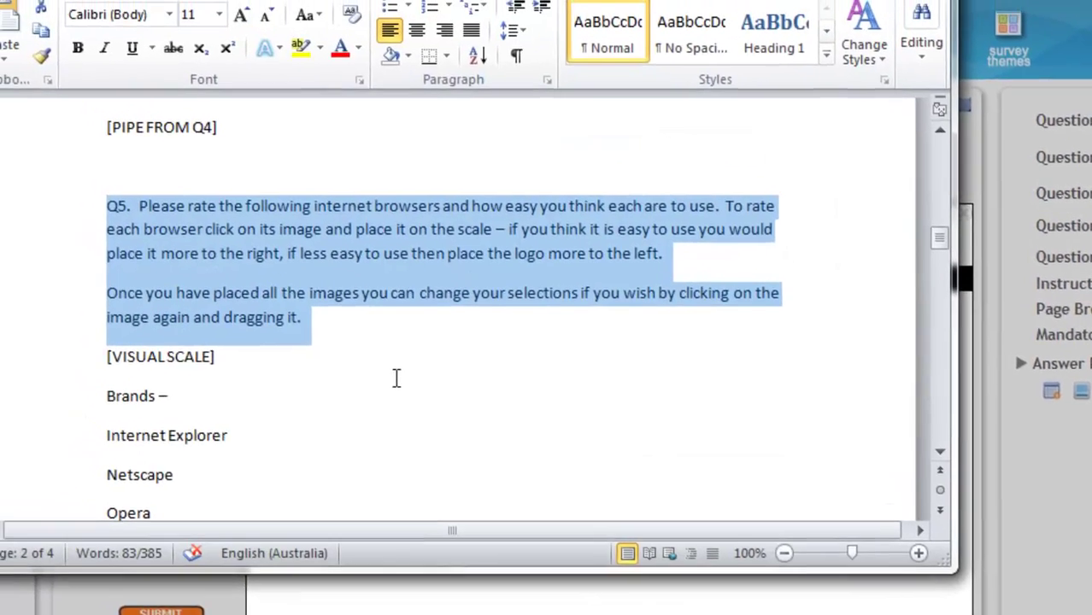
scroll(395, 378, "down", 10)
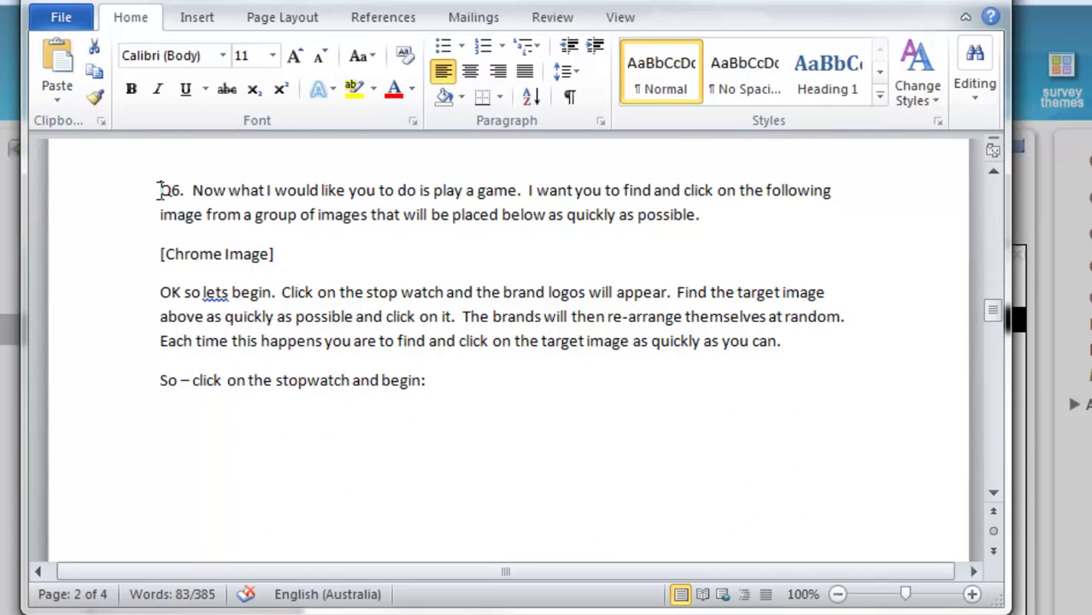
left_click_drag(158, 190, 627, 374)
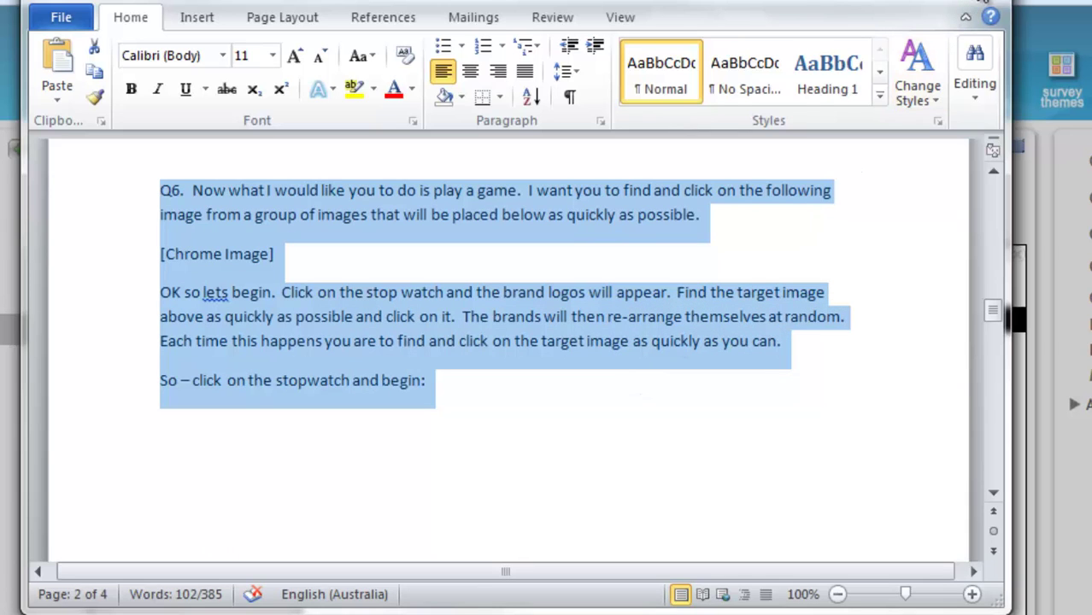
left_click(983, 2)
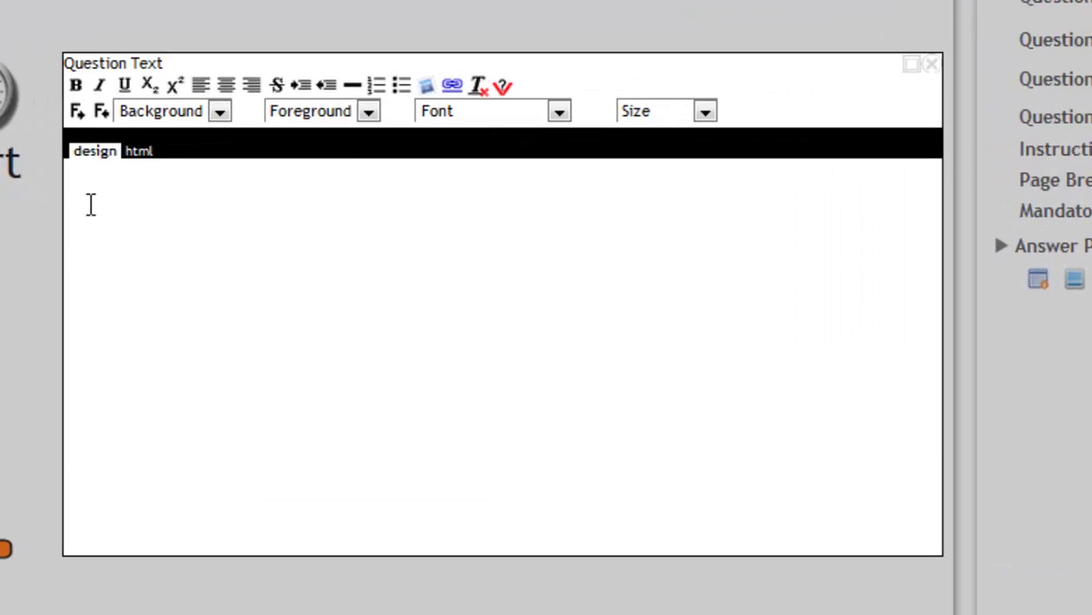
Paste the Q6 game instructions over the <br> placeholder in the html source.
left_click(142, 156)
left_click_drag(122, 176, 63, 170)
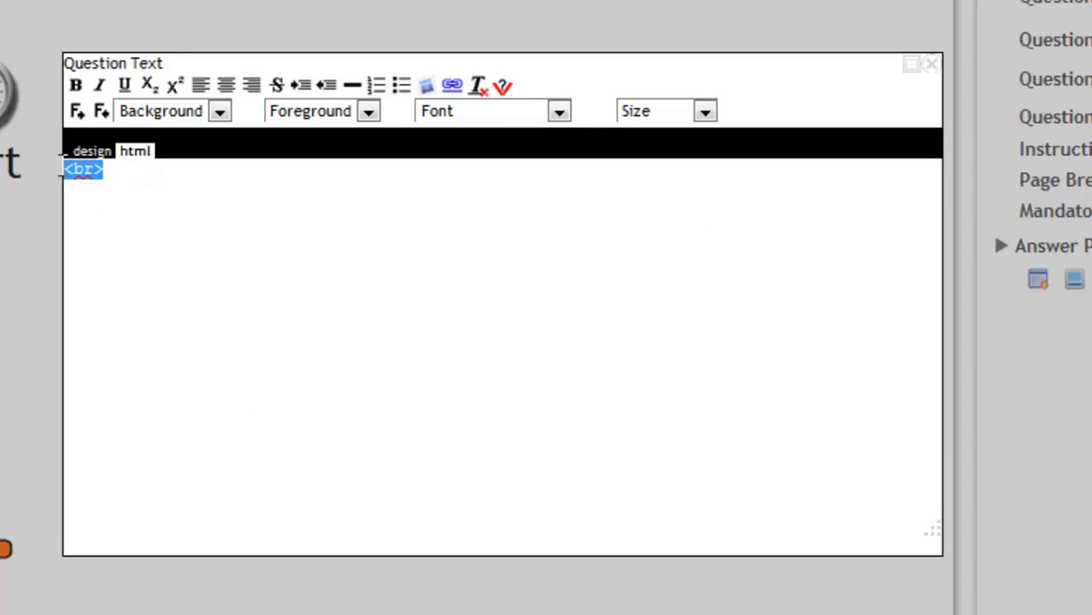
type("Q6.  Now what I would like you to do is play a game.  I want you to find and click on the following image from a group of images that will be placed below as quickly as possible. [Chrome Image] OK so lets begin.  Click on the stop watch and the brand logos will appear.  Find the target image above as quickly as possible and click on it.  The brands will then re-arrange themselves at random.  Each time this happens you are to find and click on the target image as quickly as you can. So - click on the stopwatch and begin:")
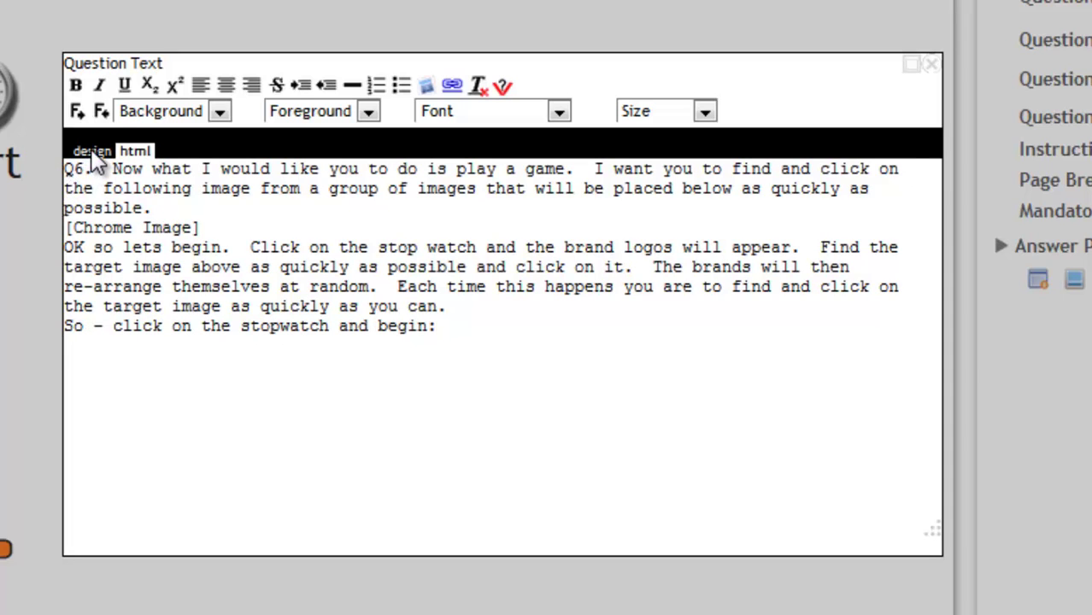
In design view, break the text into two paragraphs and delete the '[Chrome Image]' placeholder.
left_click(93, 154)
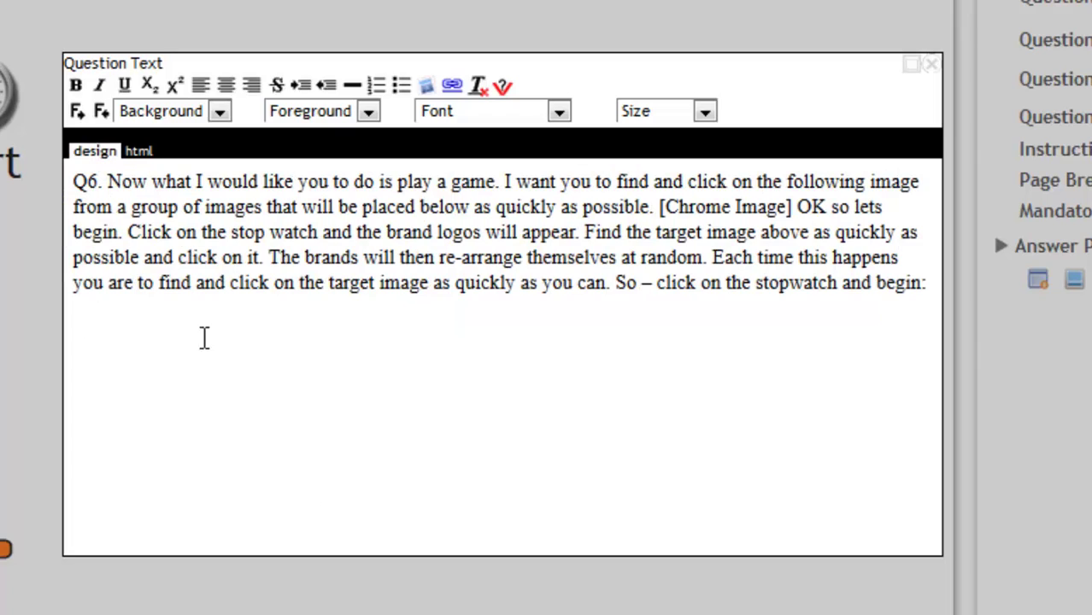
left_click(661, 206)
key("Return")
key("Return")
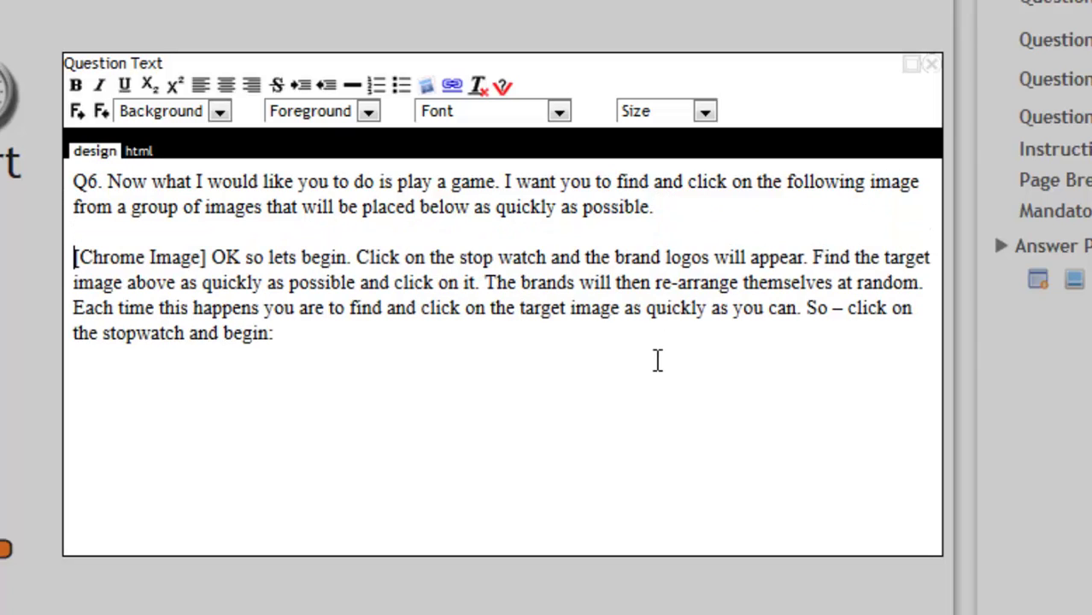
left_click(214, 257)
key("Return")
key("Return")
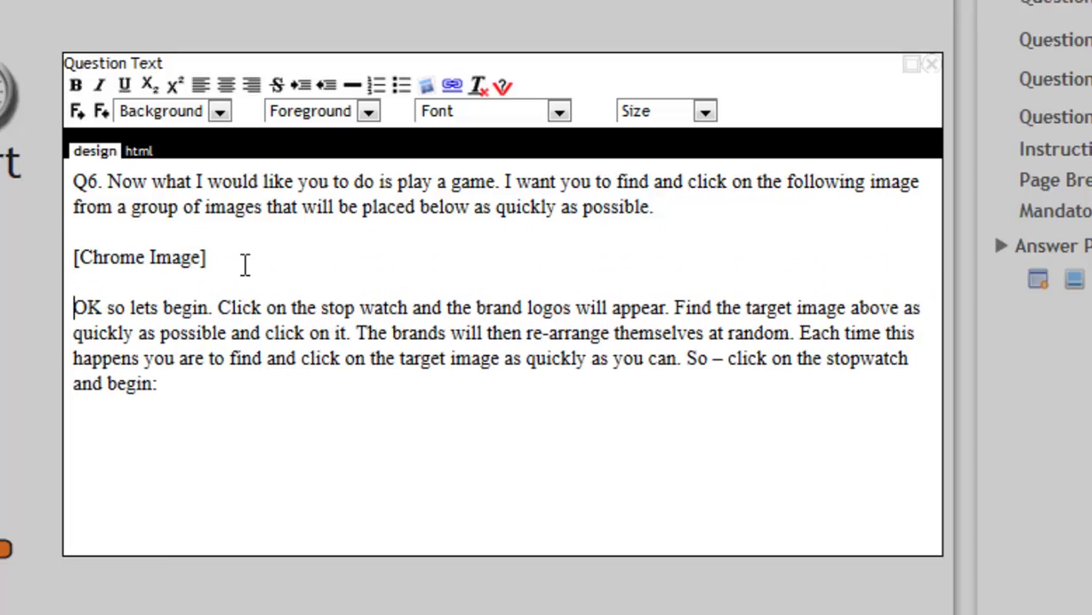
left_click_drag(209, 258, 56, 256)
key("Delete")
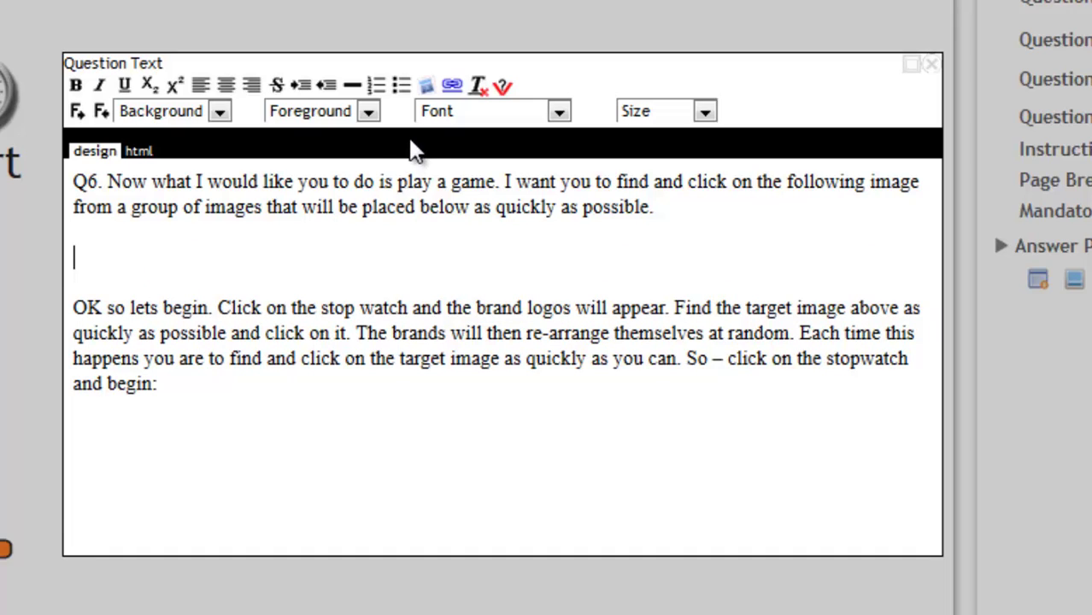
Insert the Chrome logo from the Browsers image folder between Q6's paragraphs and save the text.
left_click(425, 89)
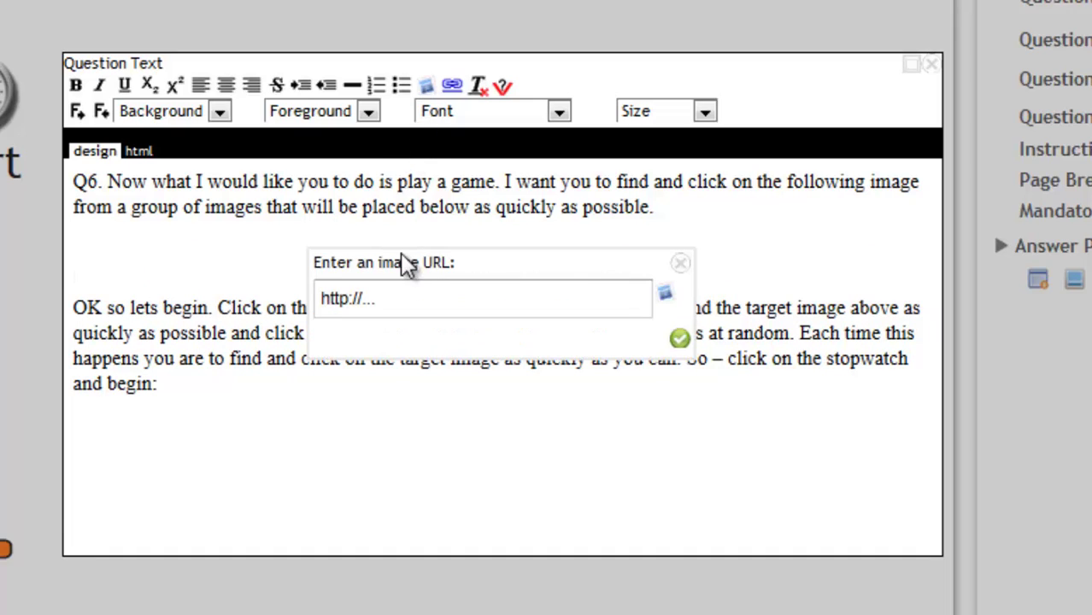
left_click(664, 301)
left_click(141, 268)
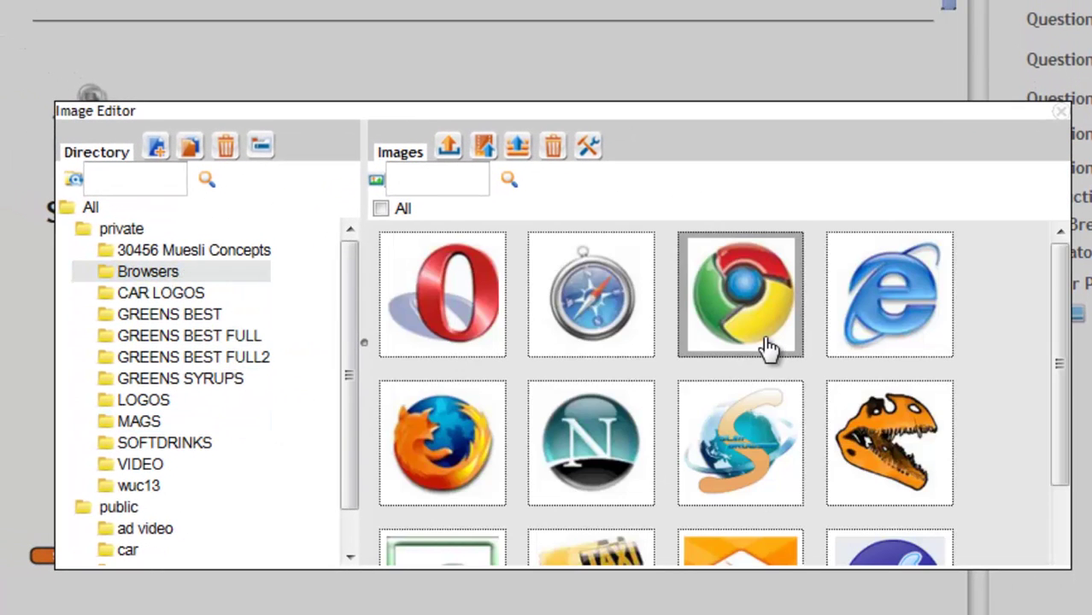
left_click(1065, 113)
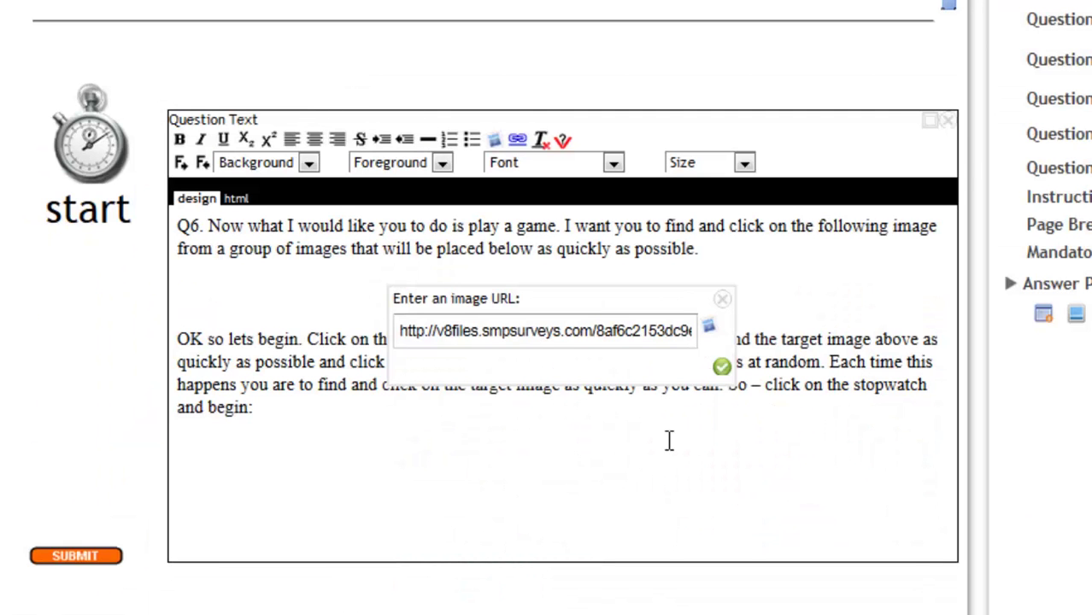
left_click(725, 367)
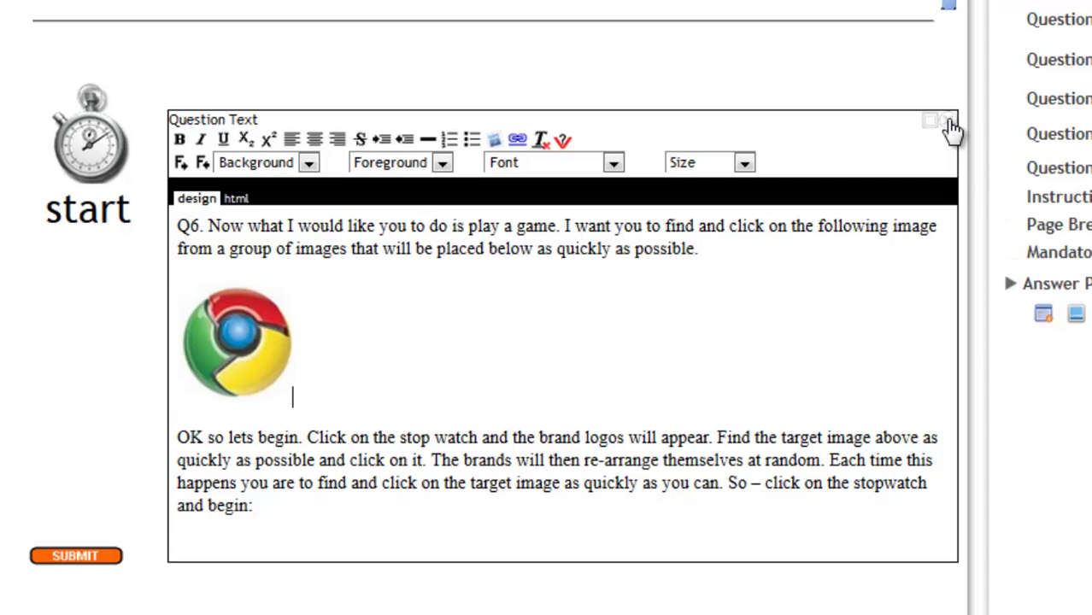
left_click(951, 125)
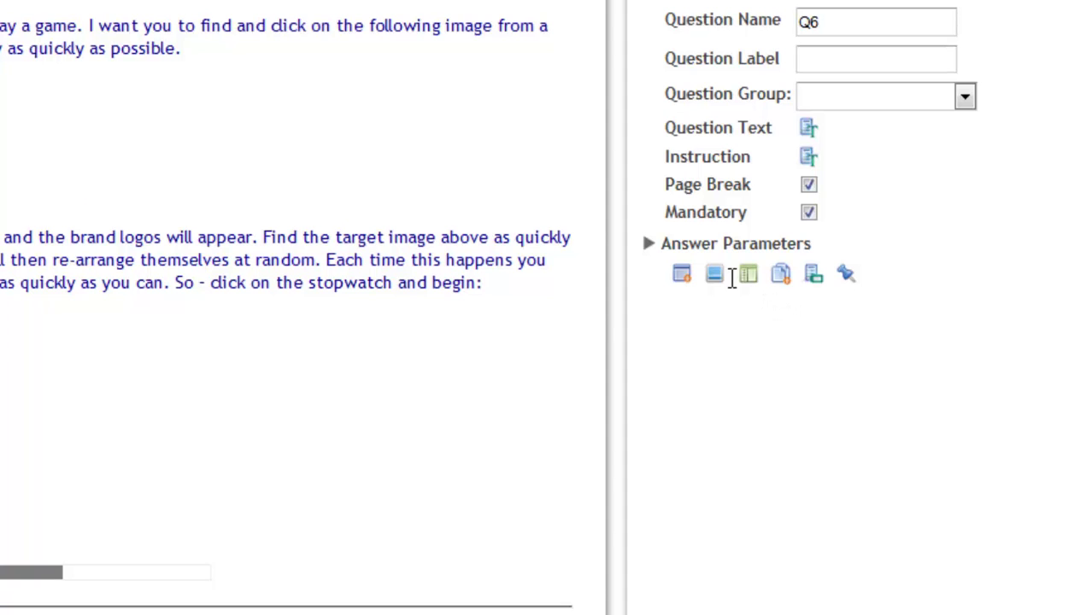
Add the browser logos from the Browsers image folder as Q6's answers, starting with Opera, Safari, Chrome.
left_click(775, 280)
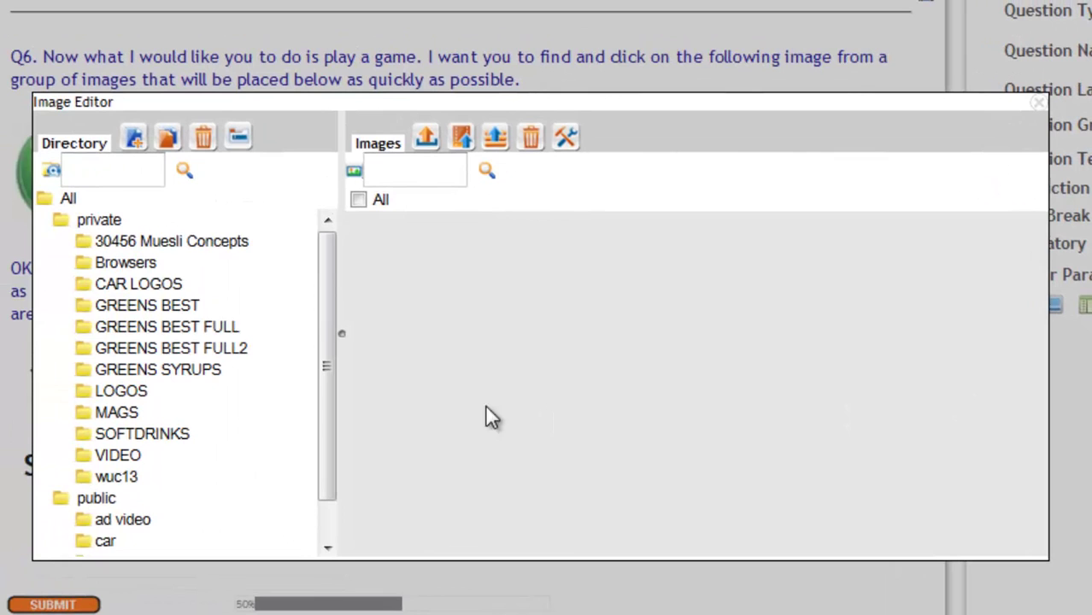
left_click(126, 265)
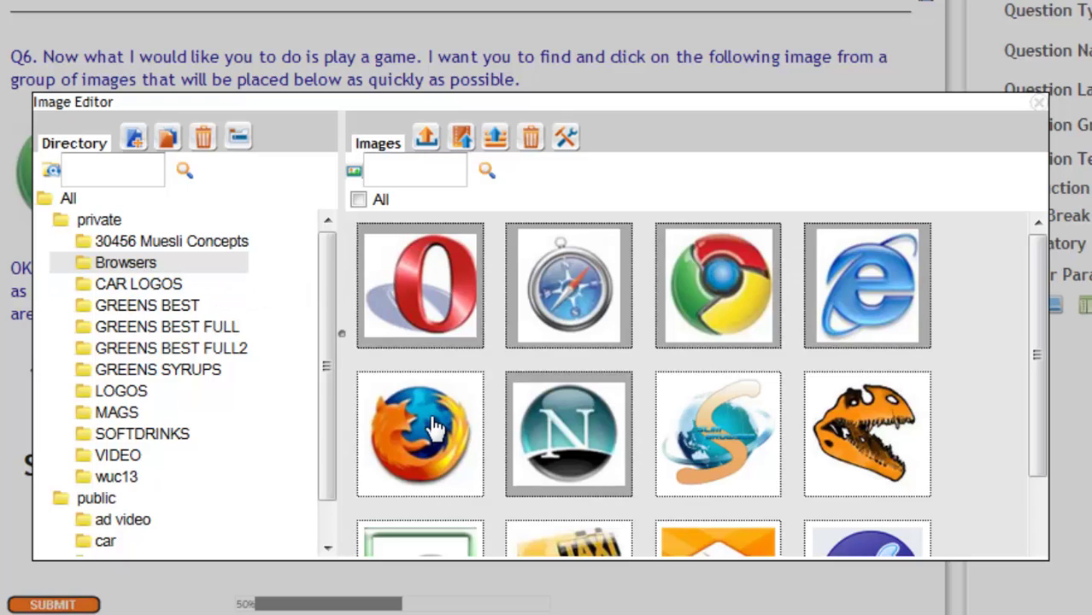
scroll(435, 428, "down", 2)
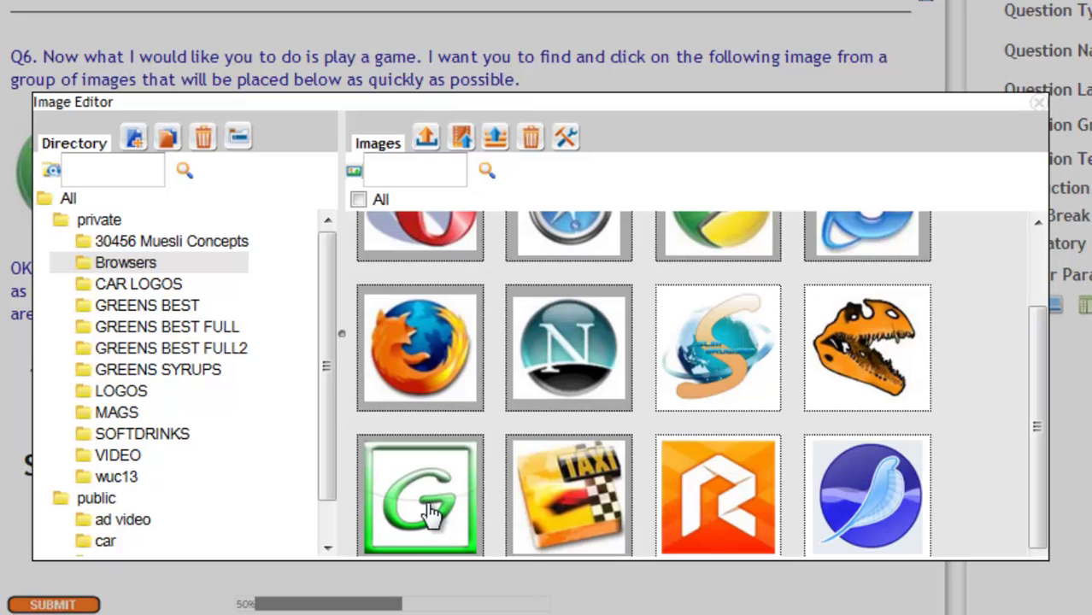
left_click(1040, 108)
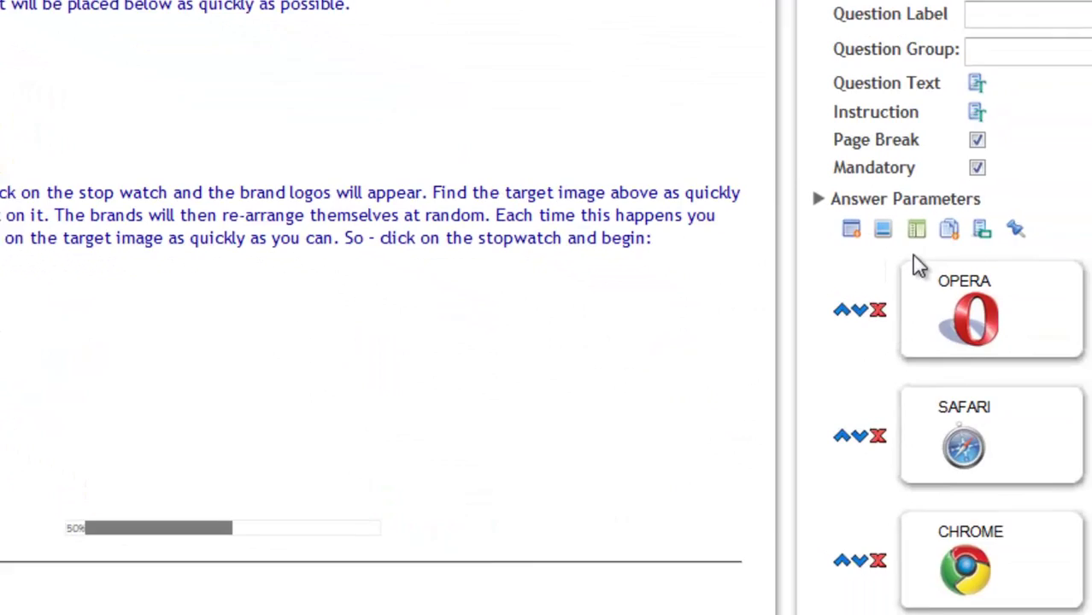
Resize Q6's answer boxes to 114 by 115 using the Resize preview.
left_click(1068, 275)
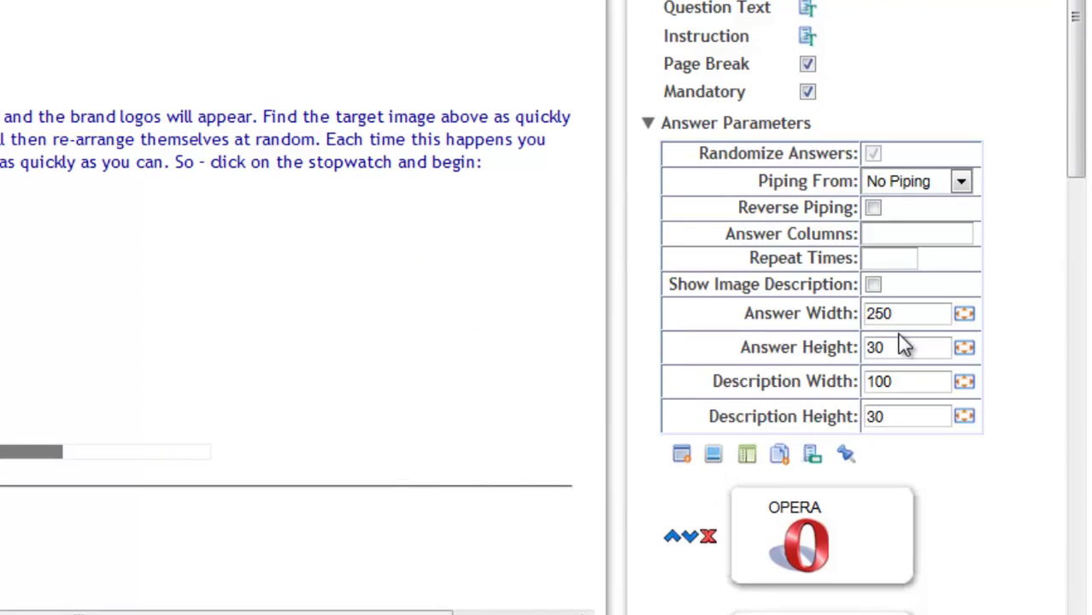
left_click(965, 323)
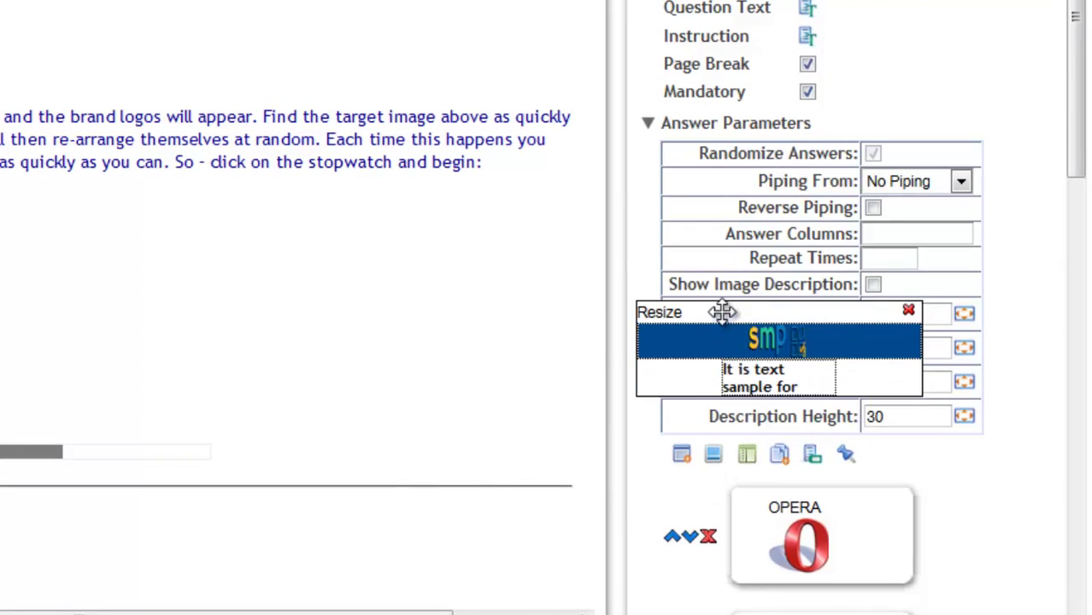
left_click_drag(722, 312, 98, 159)
left_click_drag(297, 203, 143, 297)
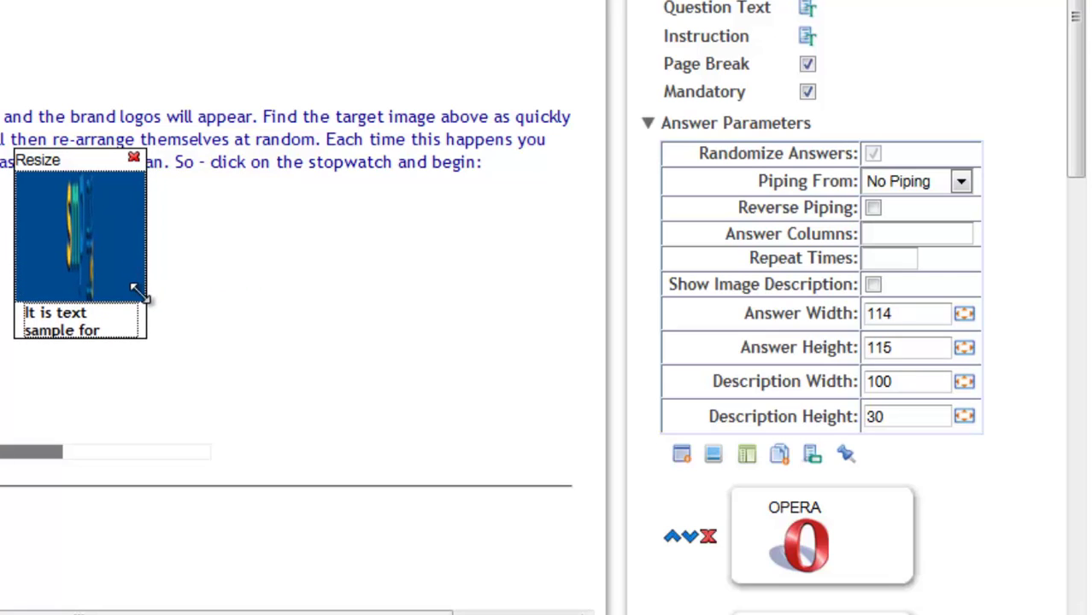
left_click(133, 159)
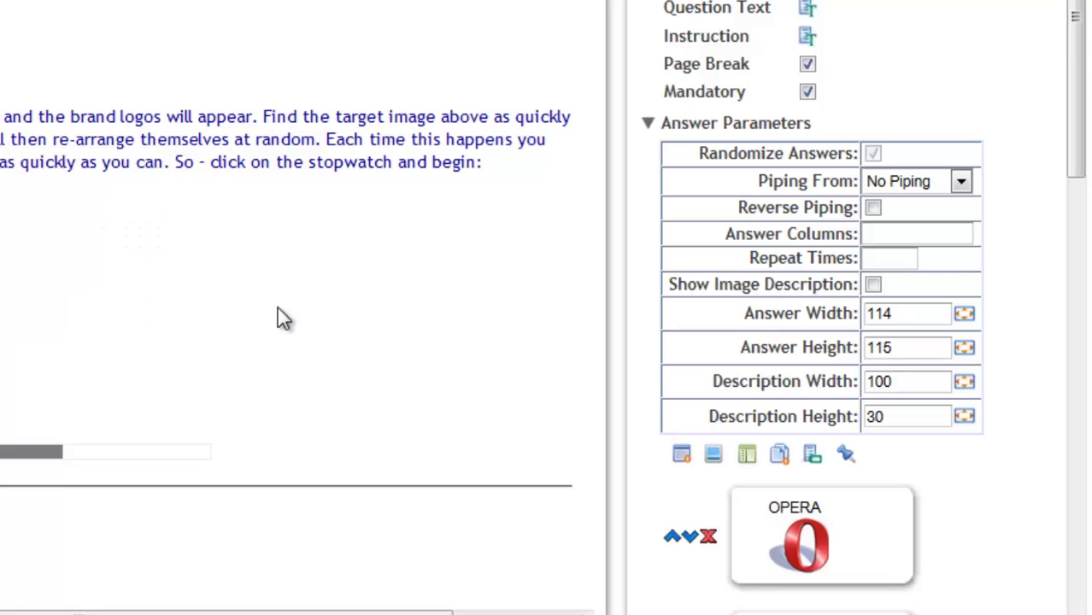
Set Answer Columns to 3 and Repeat Times to 4.
left_click(880, 239)
type("3")
left_click(897, 259)
type("4")
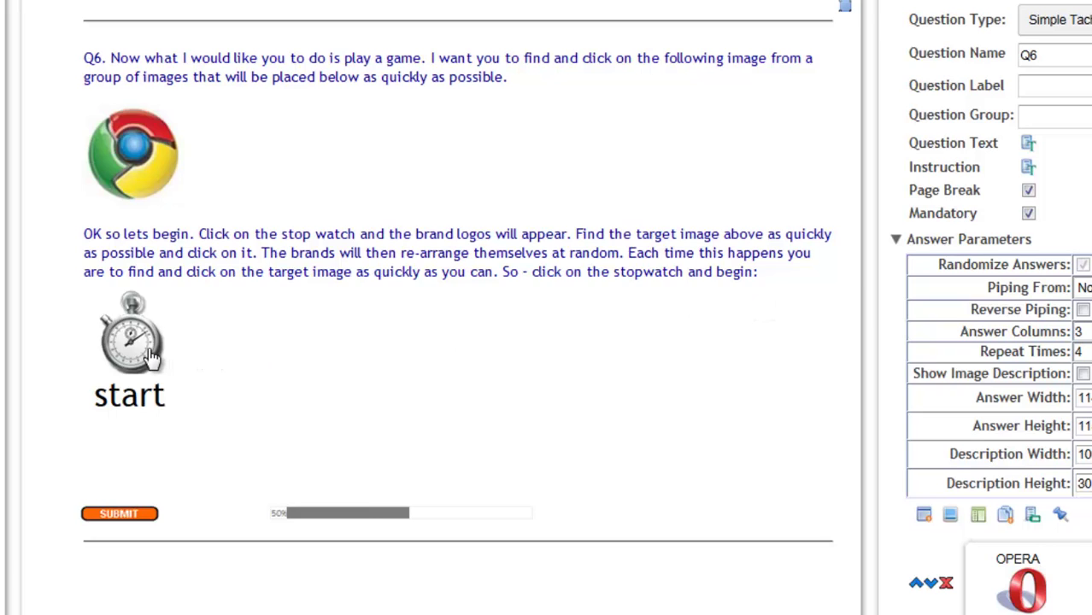
Start the stopwatch and pick the Chrome logo in the 3×3 grid after each reshuffle until Complete.
left_click(183, 359)
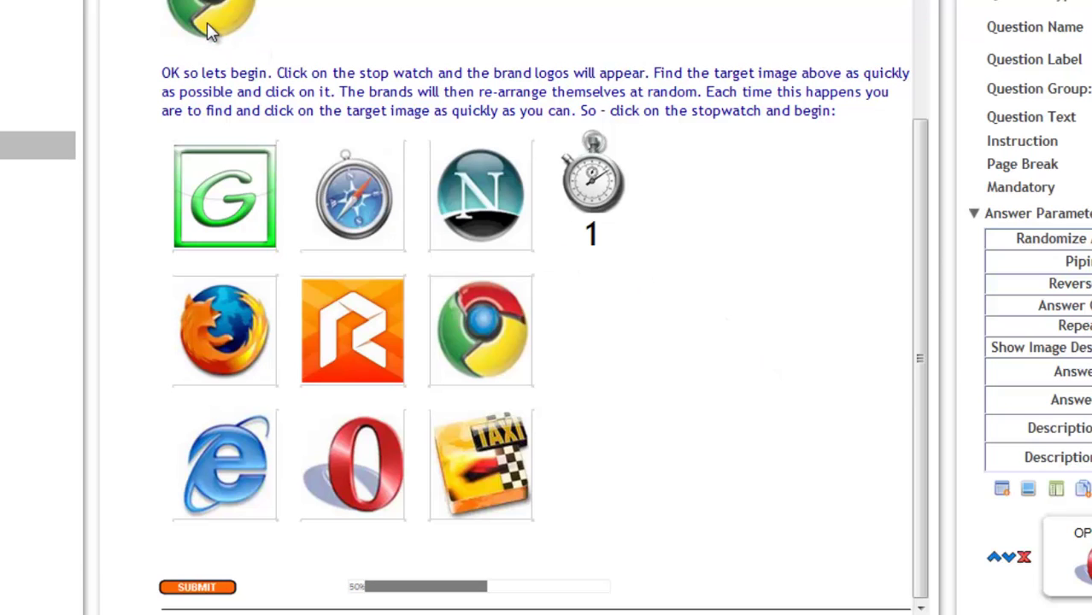
left_click(496, 335)
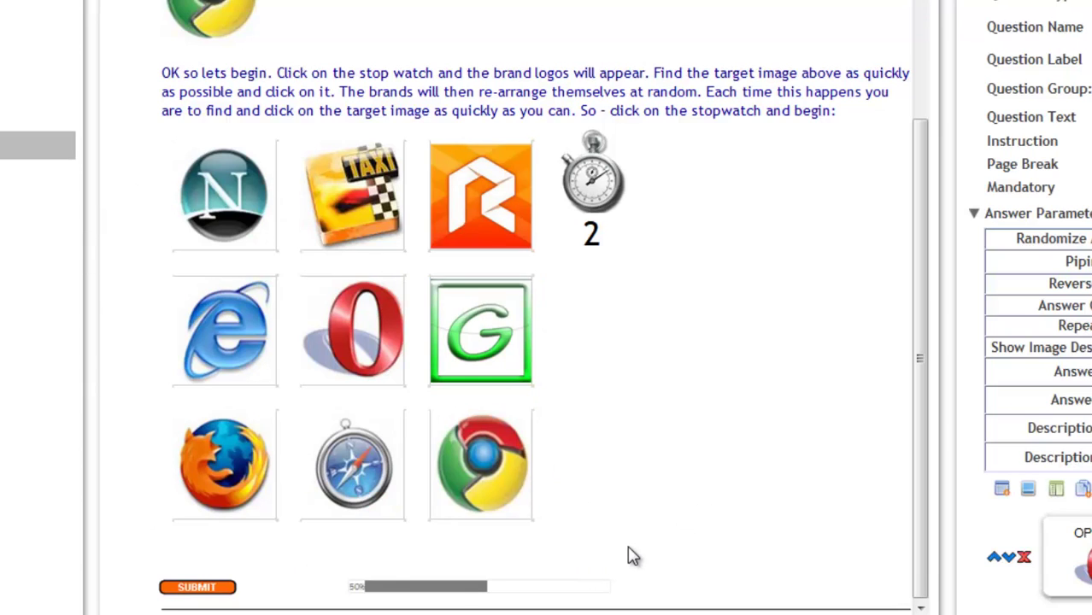
left_click(528, 480)
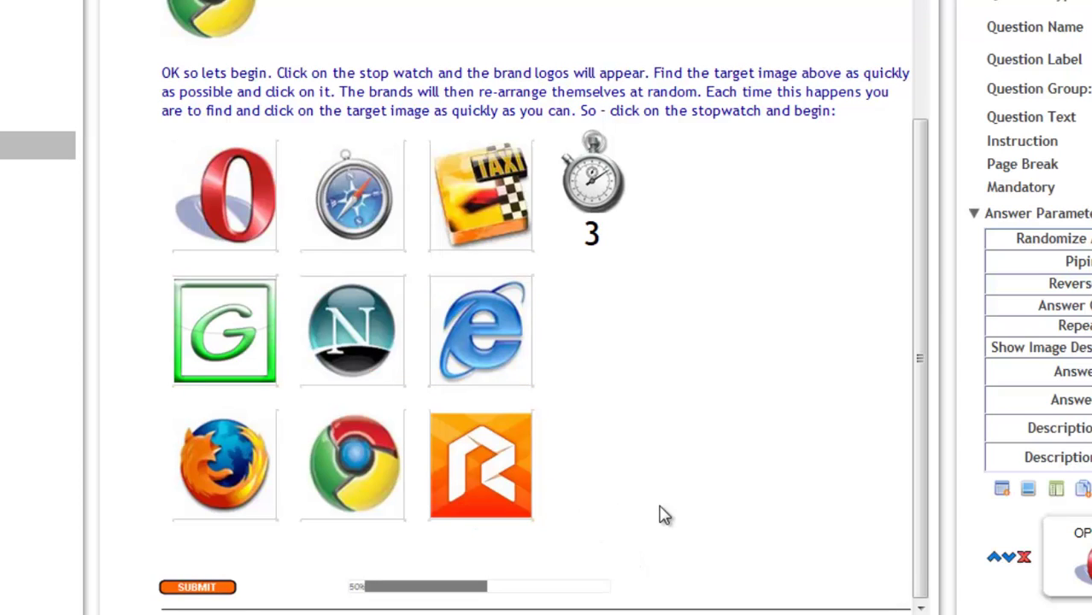
left_click(345, 477)
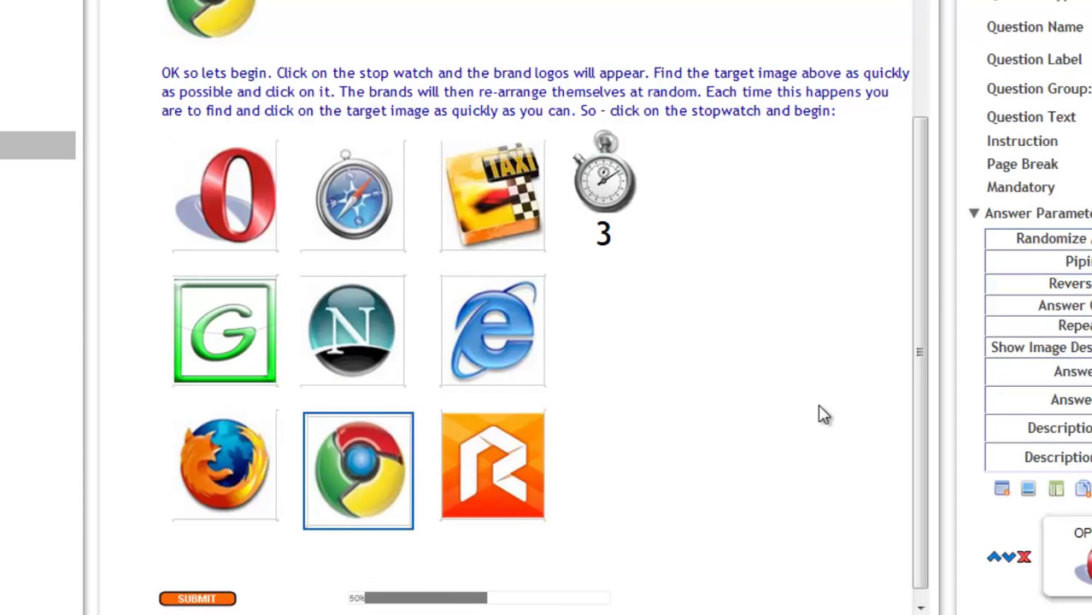
left_click(486, 329)
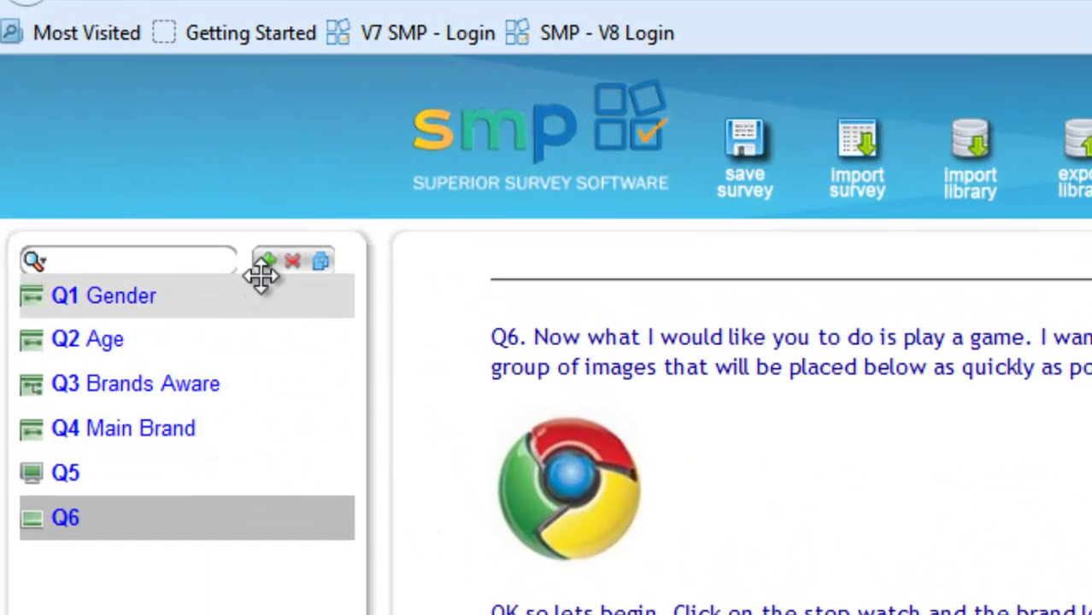
Add question Q7 with the Card Sort question type.
left_click(267, 262)
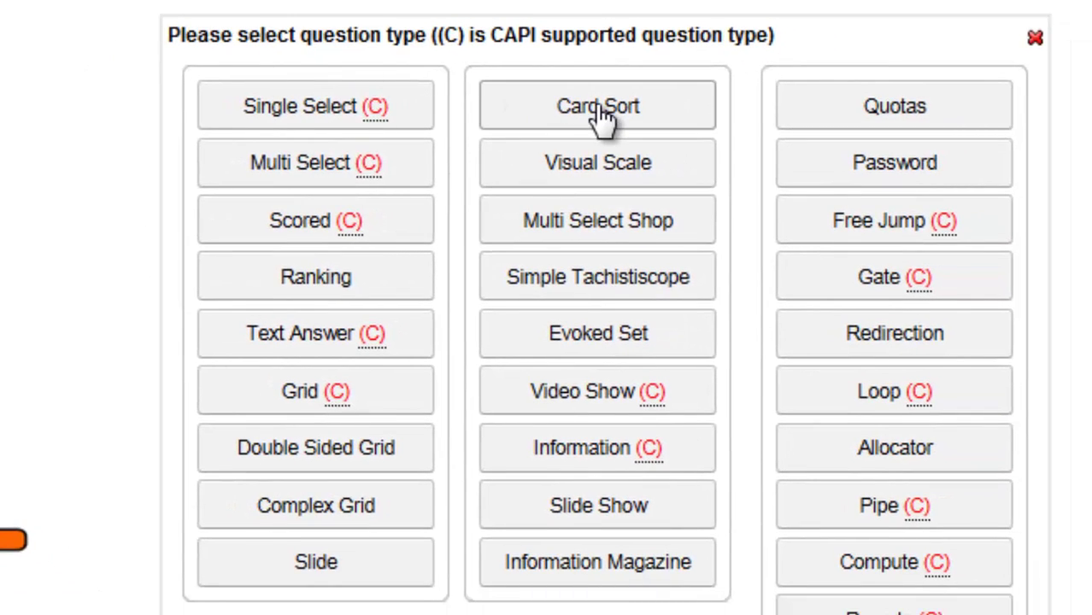
left_click(601, 117)
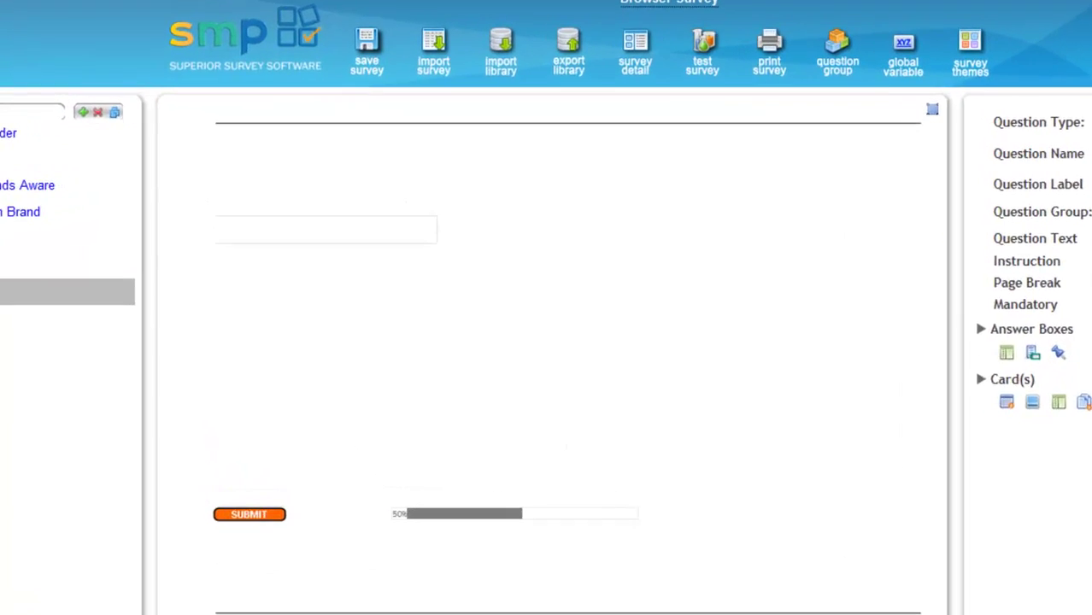
In Word, select the Q7 'Please rate each…' instruction paragraph for copying.
key("alt+Tab")
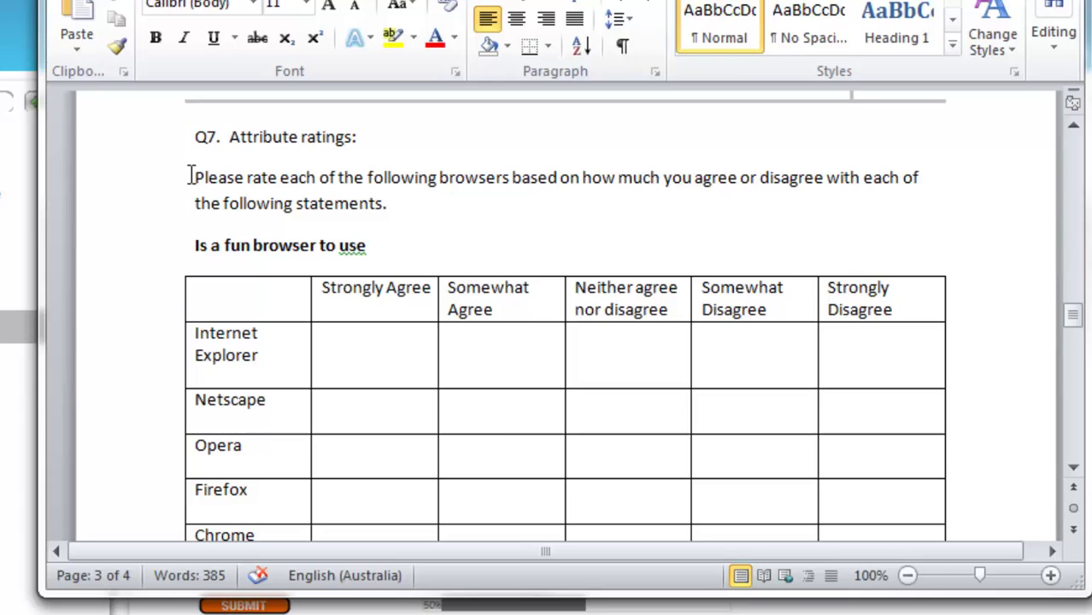
left_click_drag(189, 177, 402, 214)
key("ctrl+c")
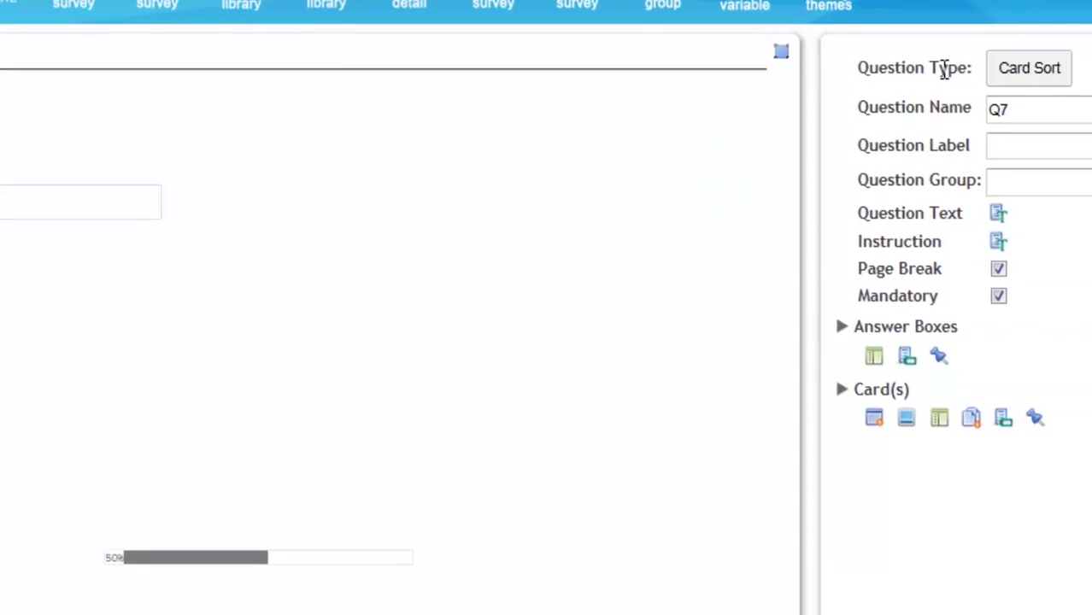
Paste the browser-rating instruction over <br> in Q7's question text source and close the editor.
left_click(999, 213)
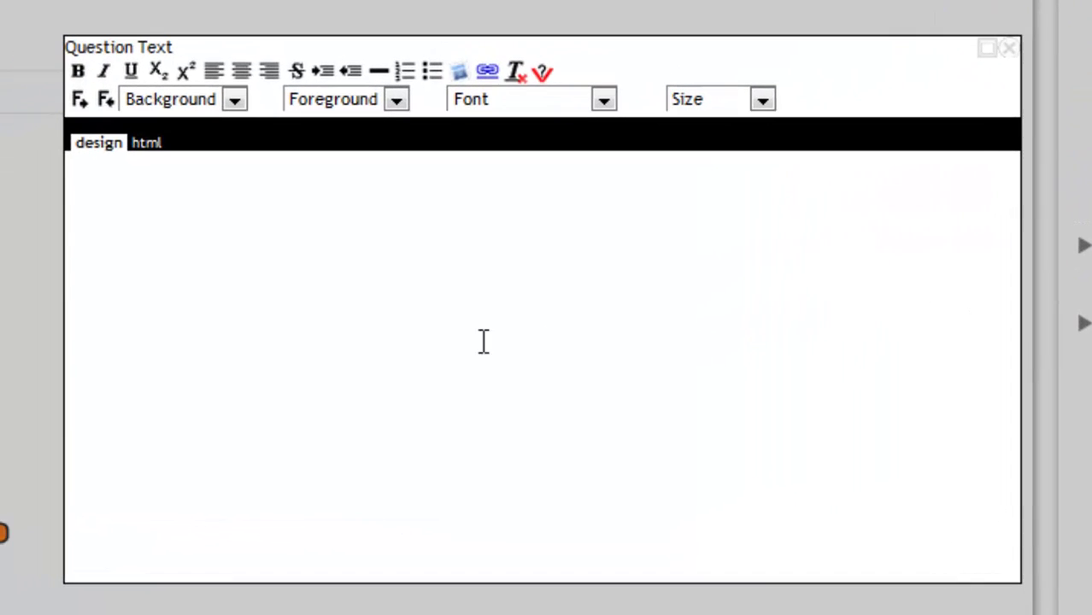
left_click(142, 145)
left_click_drag(131, 174, 52, 156)
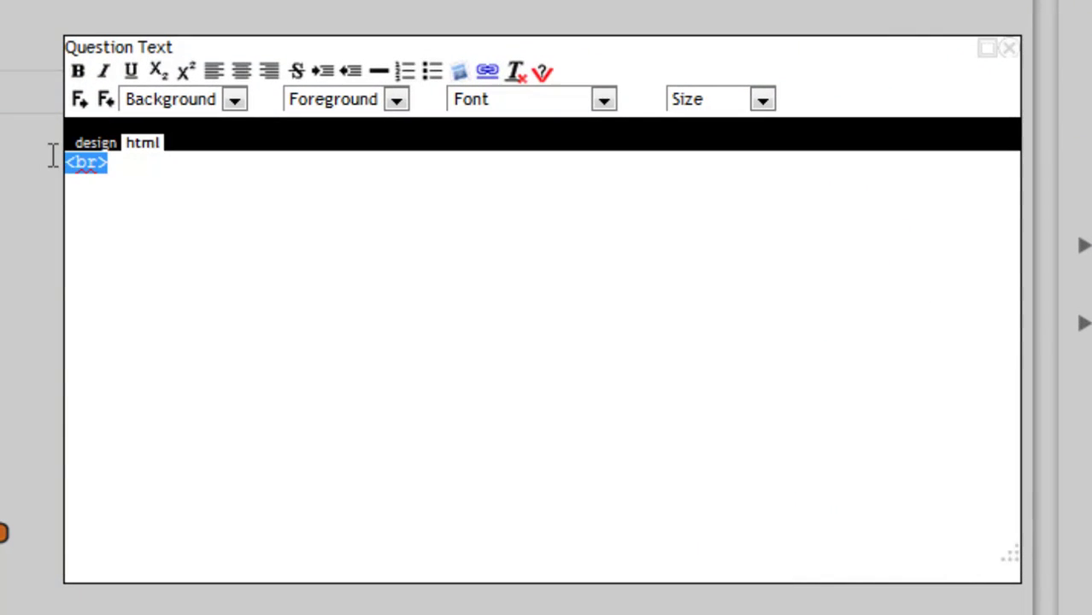
key("ctrl+v")
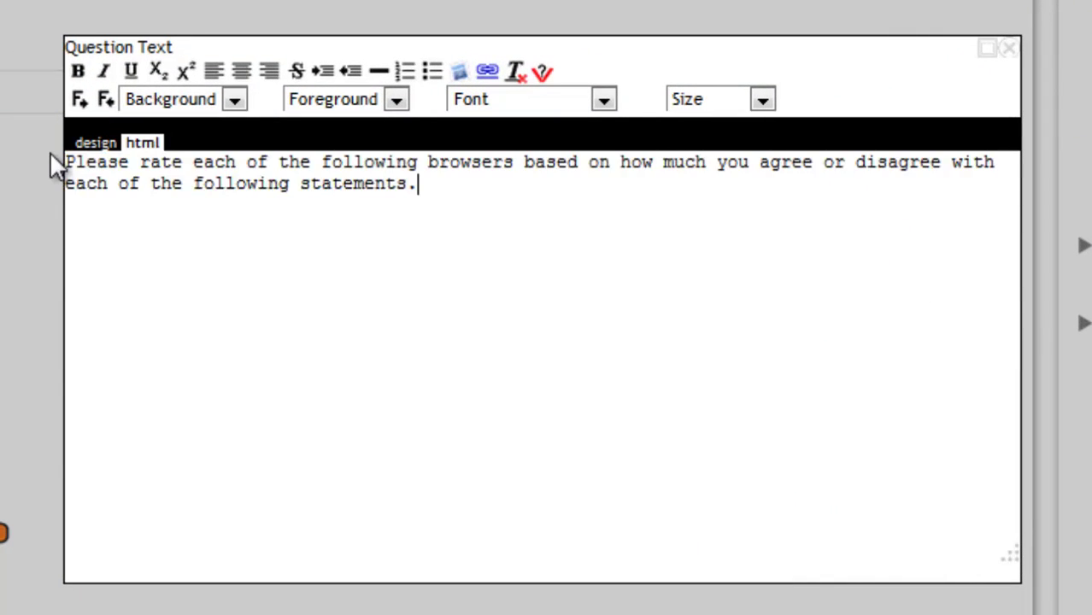
left_click(94, 143)
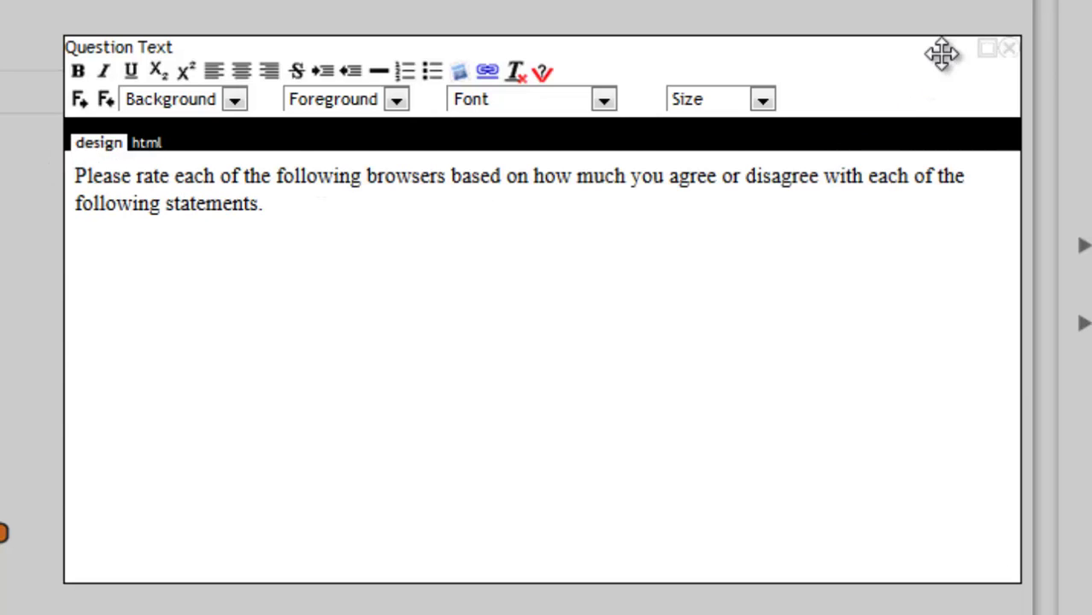
left_click(1006, 51)
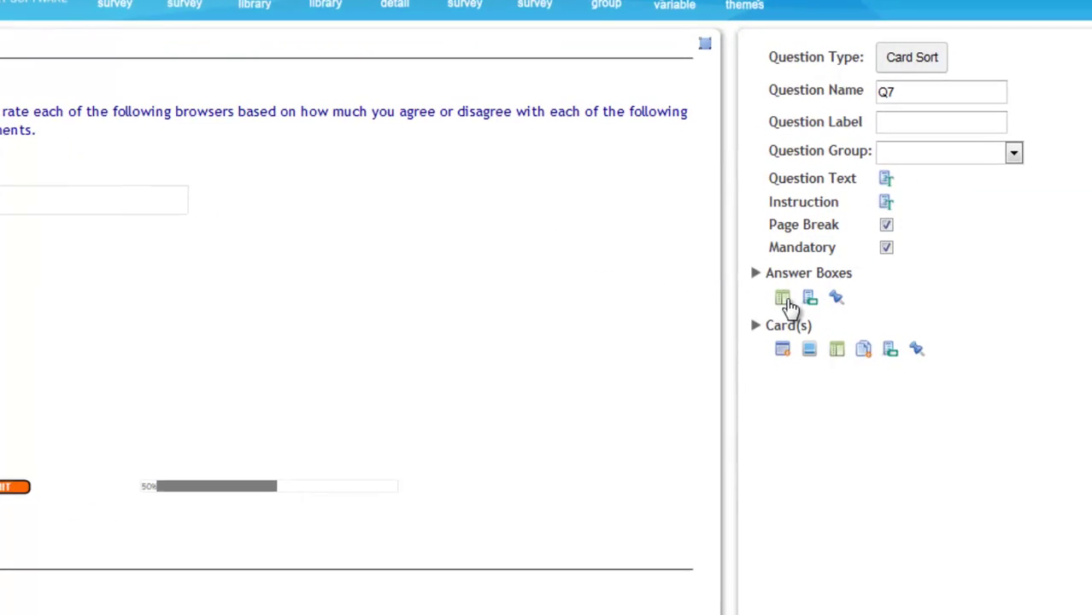
Add Q7's first answer box and label it 'Strongly Agree'.
left_click(759, 294)
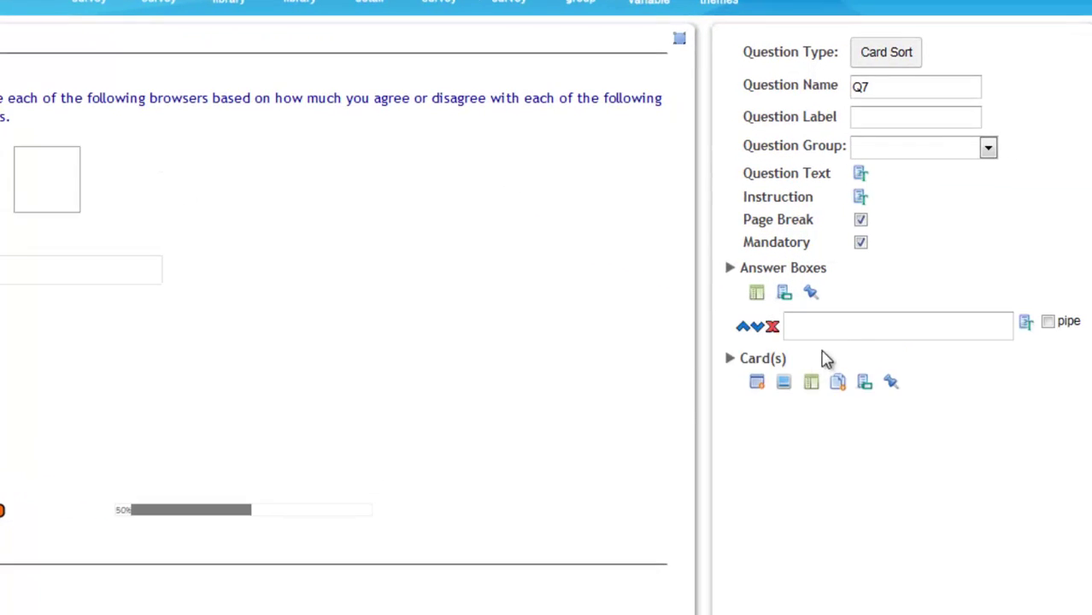
left_click(1026, 324)
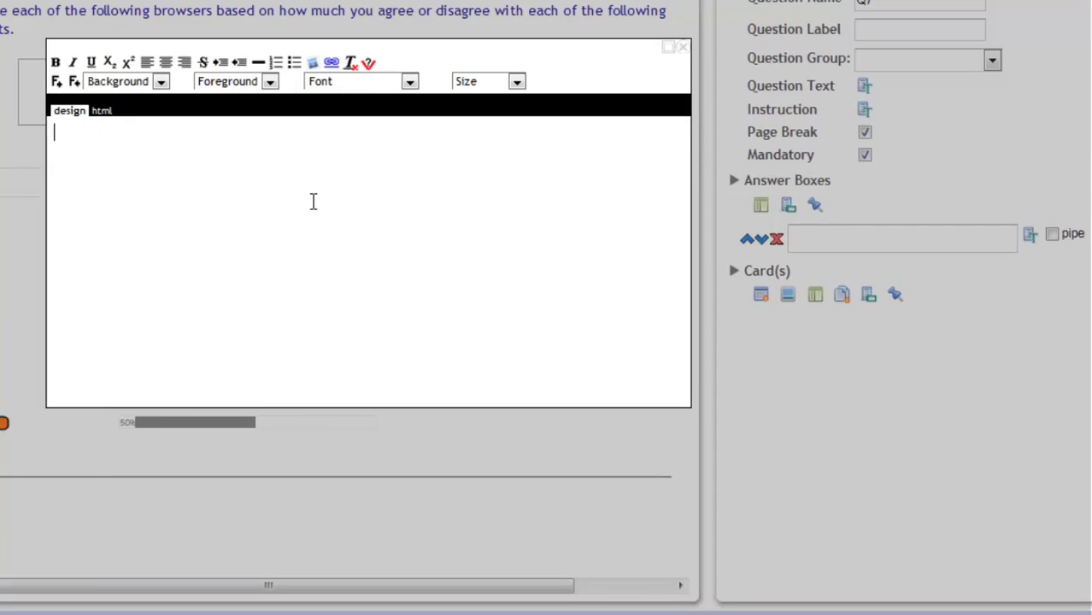
type("Strongly Agree")
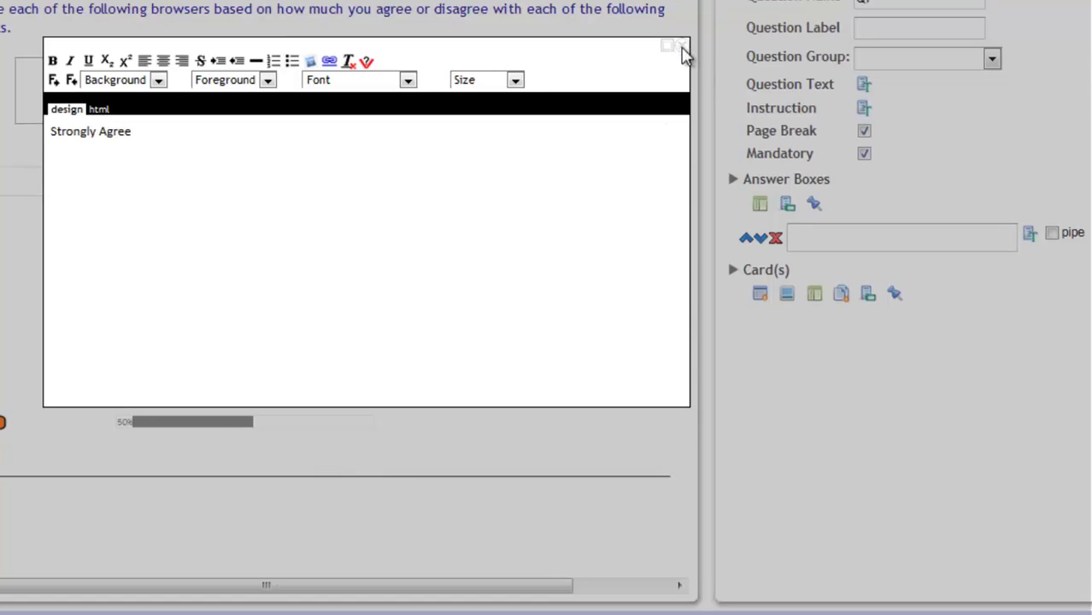
left_click(684, 47)
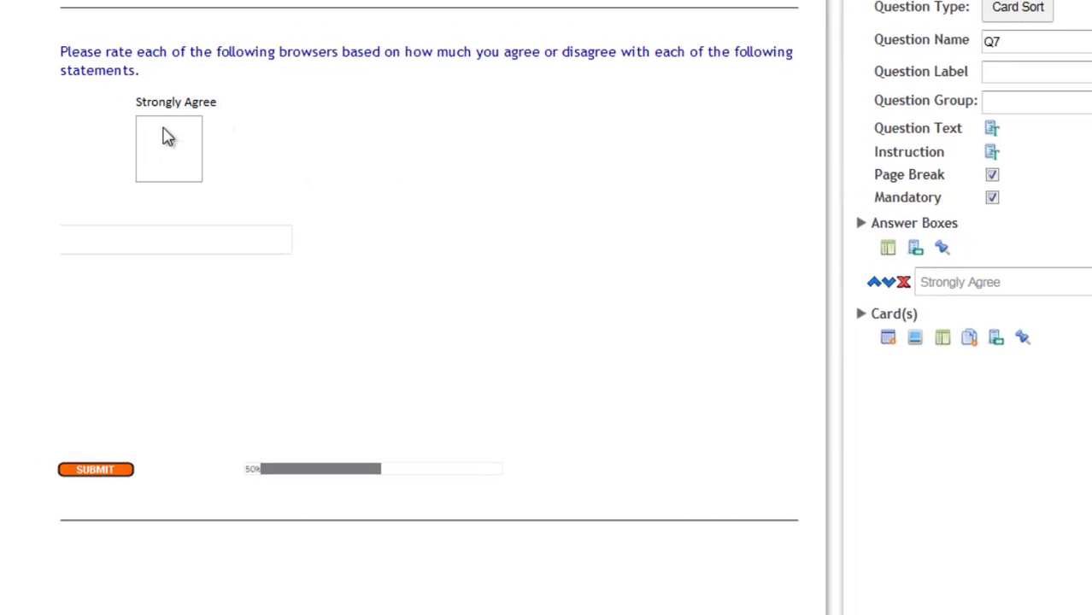
Add a second answer box labelled 'Somewhat agree'.
left_click(888, 248)
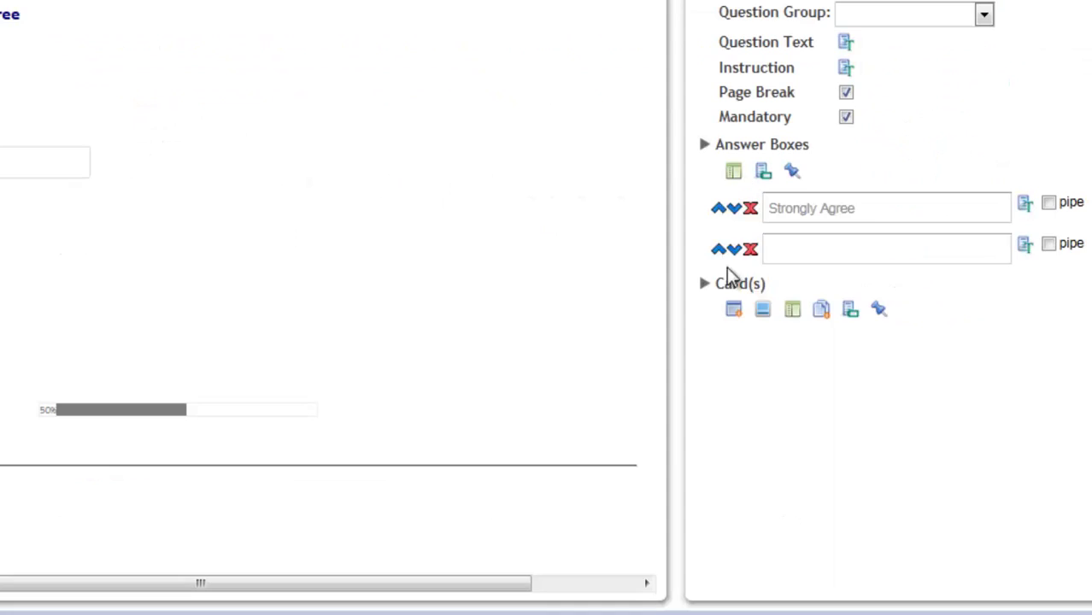
left_click(1026, 246)
left_click(264, 193)
type("Som")
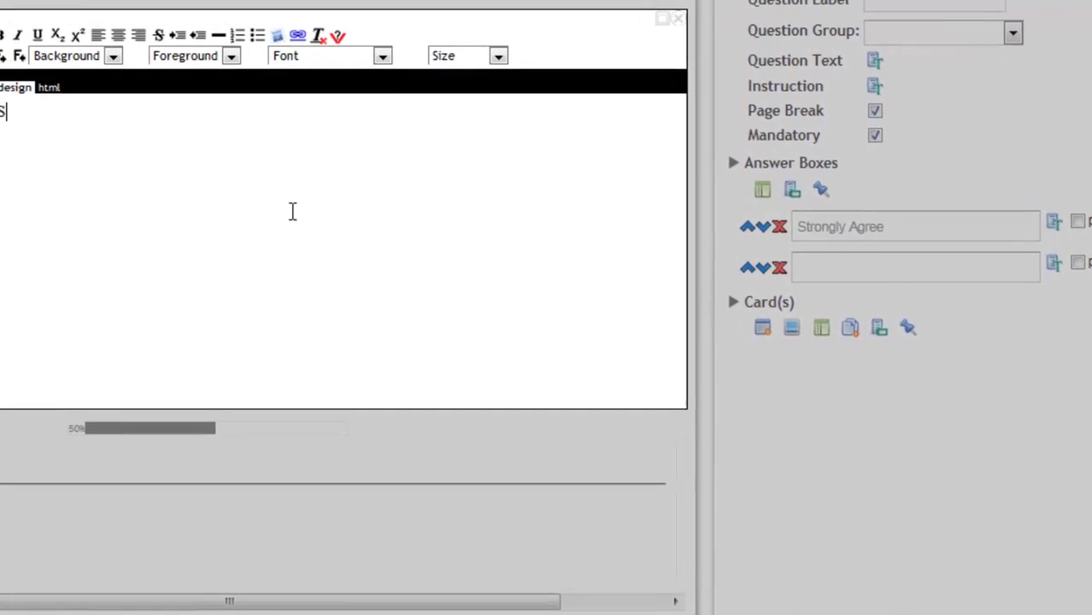
type("ewhat ")
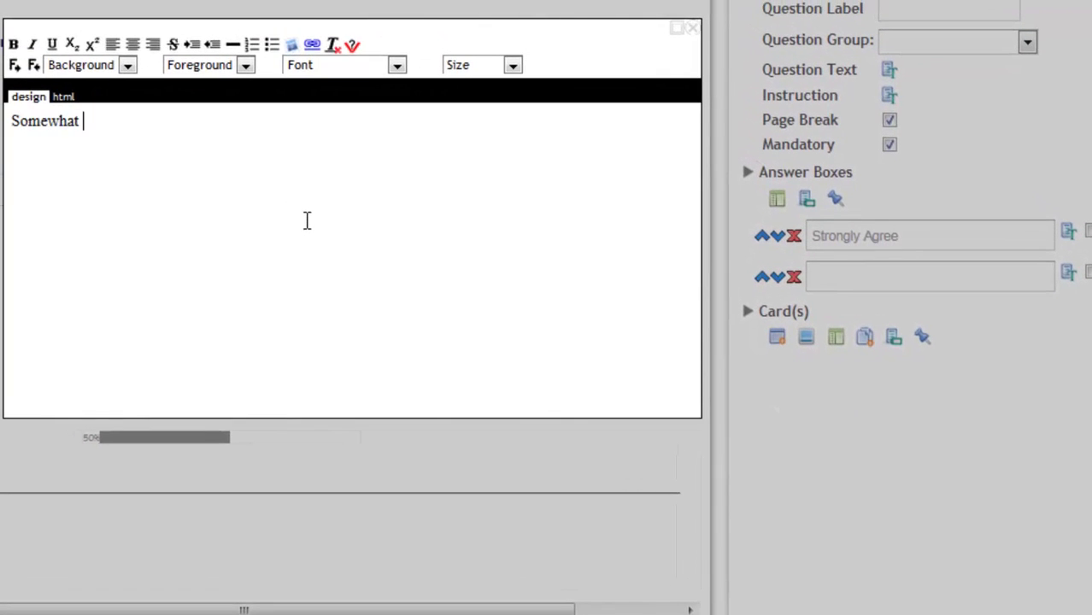
type("agree")
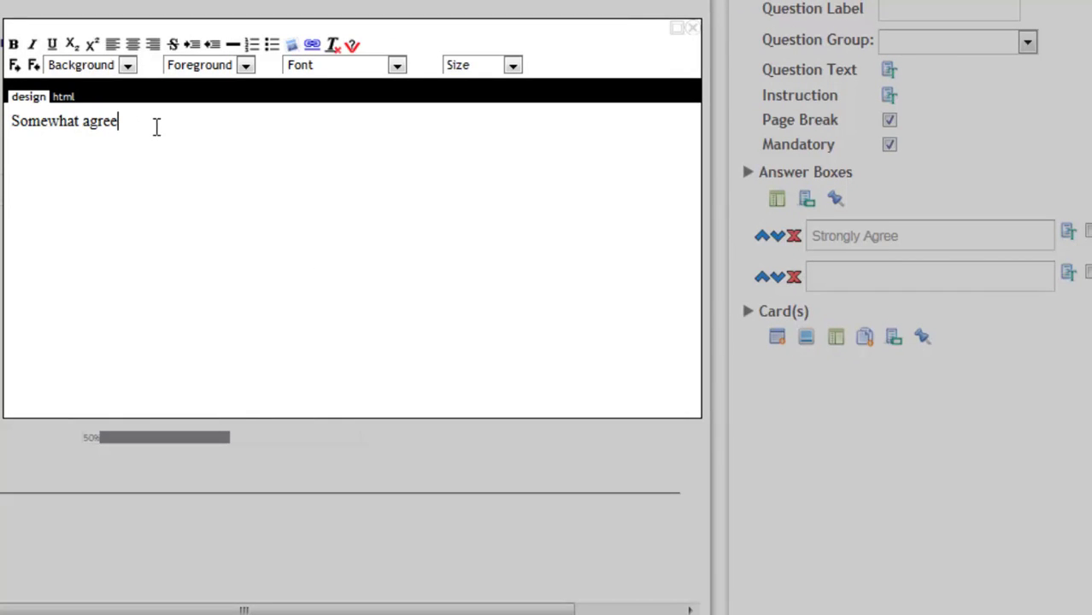
Make the 'Somewhat agree' label dark blue, Small and bold, then add a third answer box.
left_click_drag(154, 126, 6, 125)
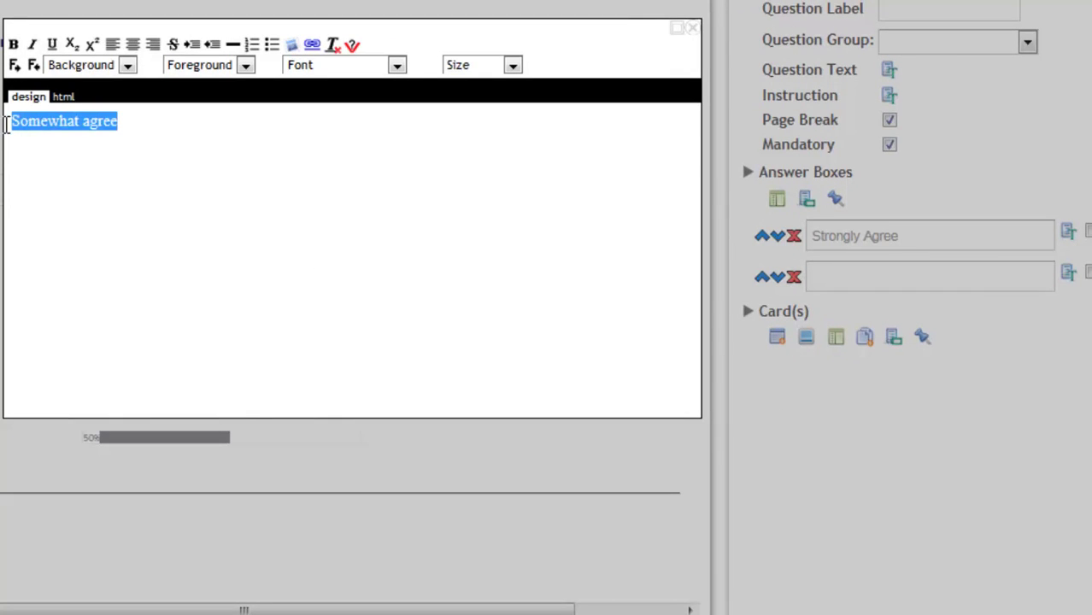
left_click(247, 67)
left_click(235, 100)
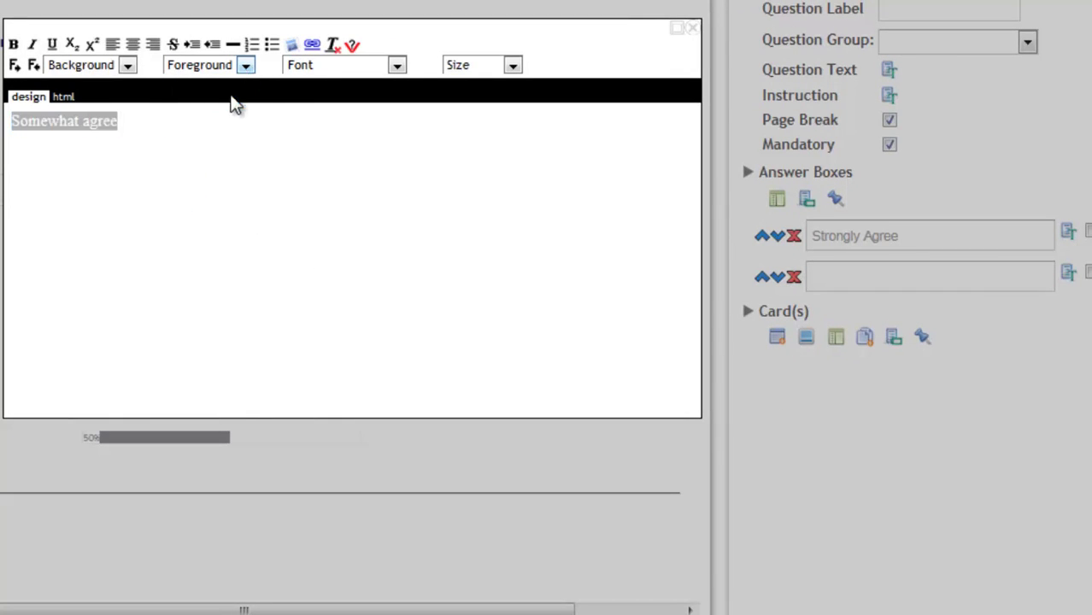
left_click(514, 69)
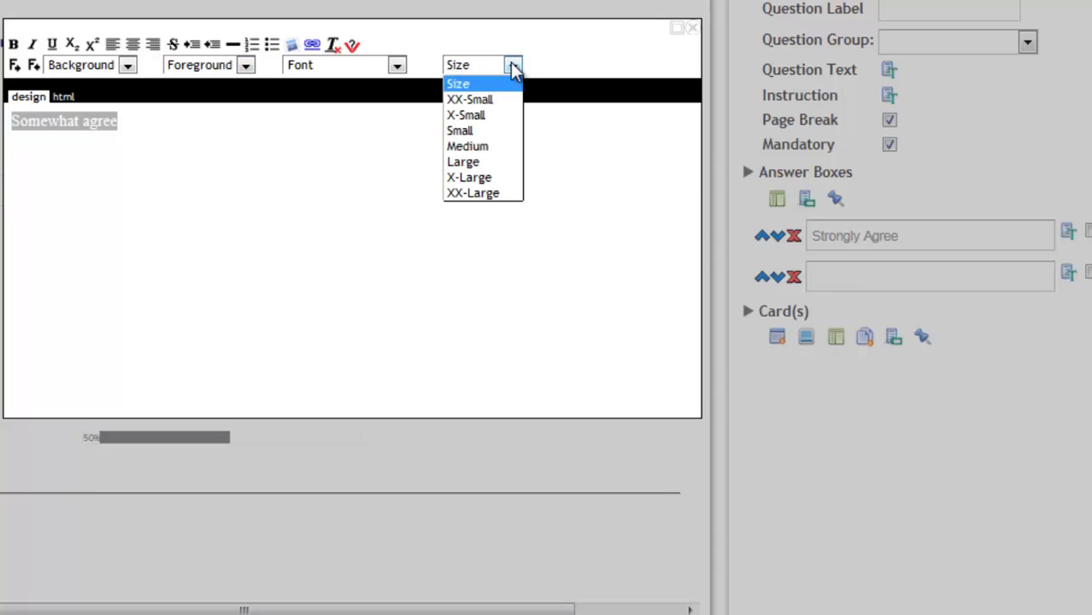
left_click(497, 131)
left_click(13, 44)
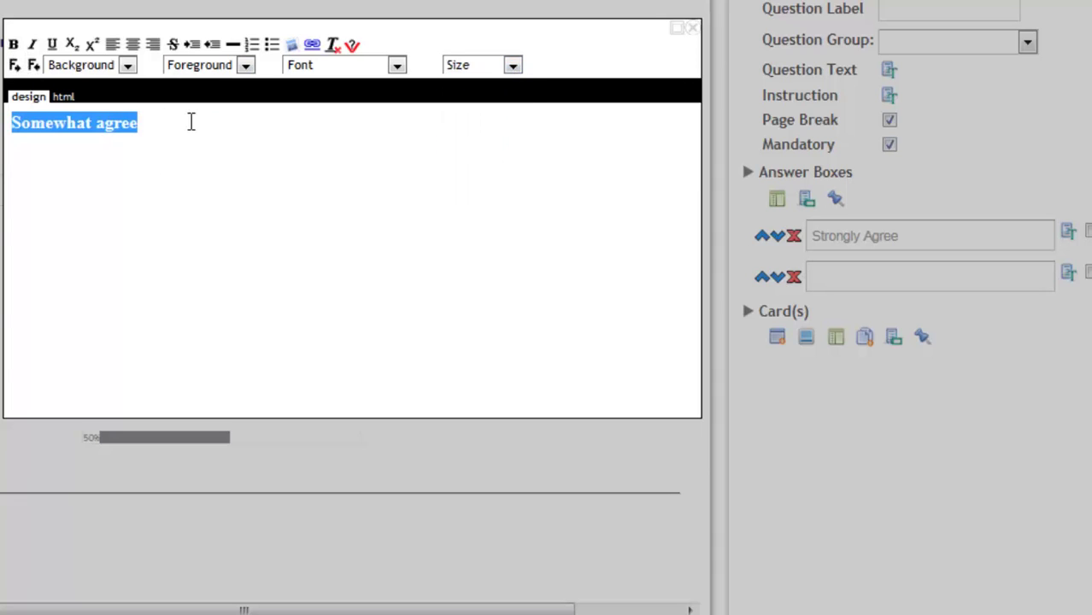
left_click(690, 31)
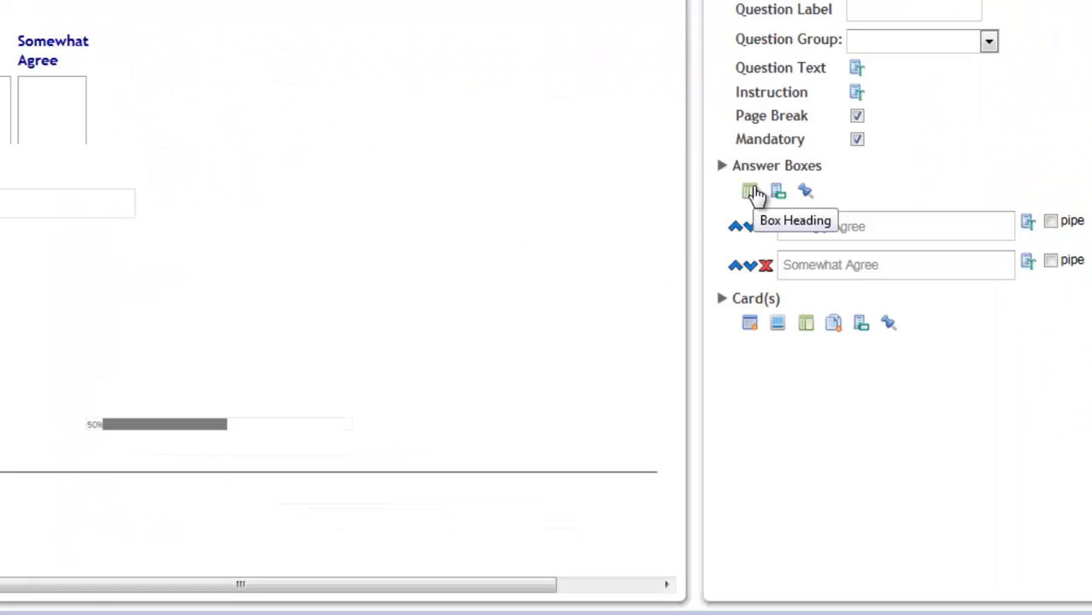
left_click(755, 194)
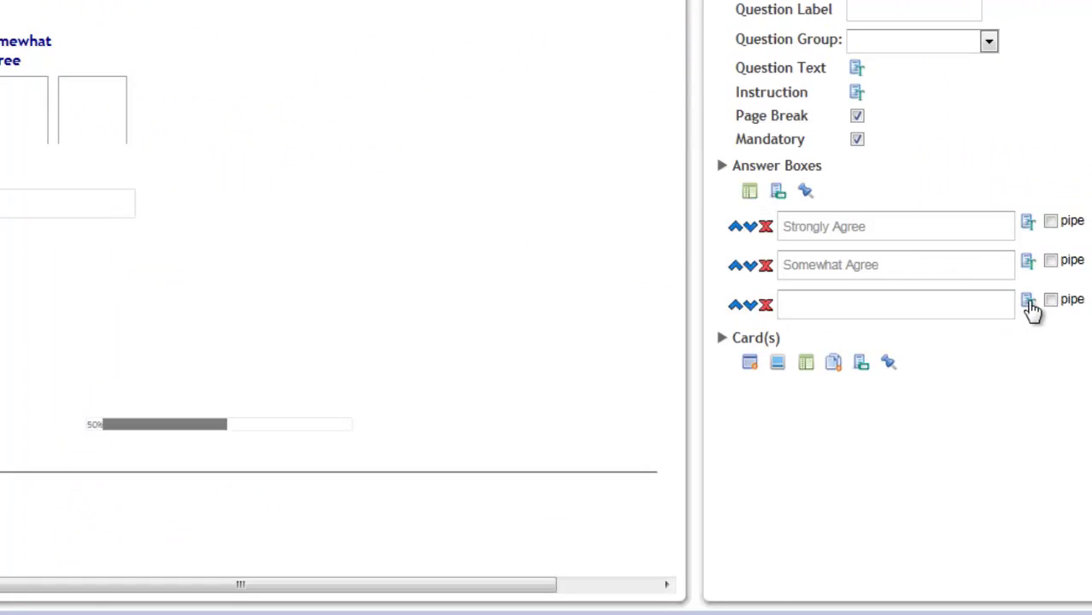
Label the third answer box 'Neither Agree' and 'Nor Disagree' on two lines.
left_click(1029, 301)
type("Neitr")
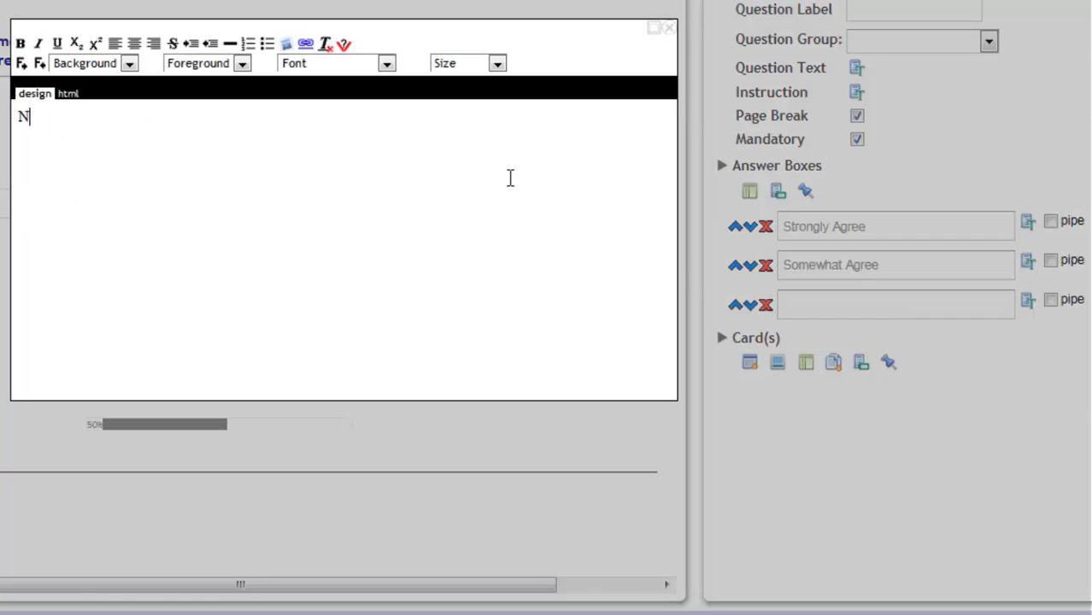
key("BackSpace")
key("BackSpace")
type("ther Agree")
key("Return")
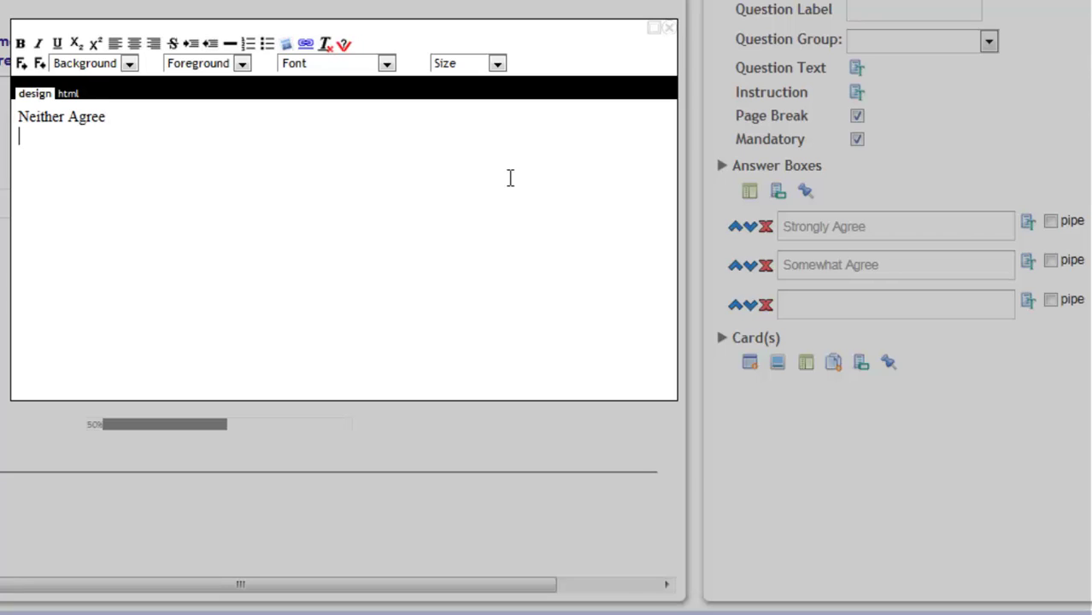
type("Nor Disagree")
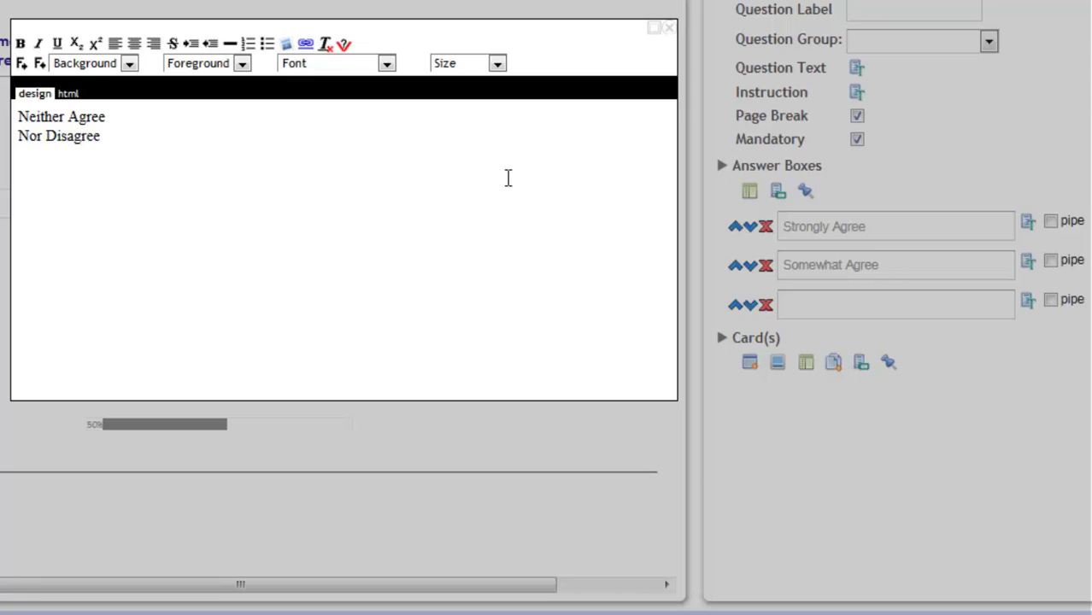
Format the label bold, dark blue, Trebuchet MS, Small size, and save it.
left_click_drag(101, 139, 15, 114)
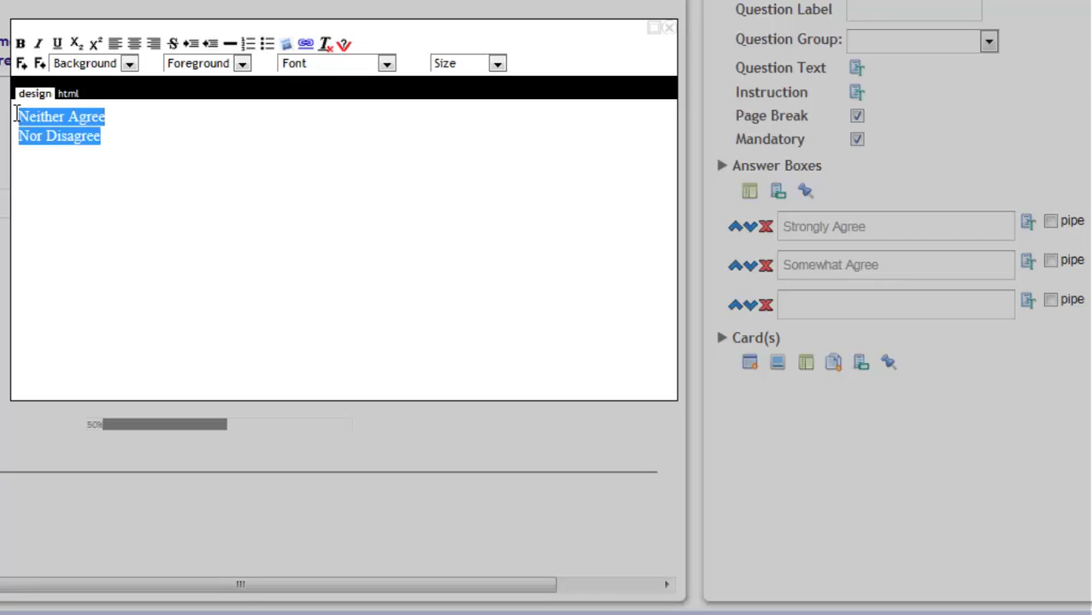
left_click(20, 44)
left_click(242, 67)
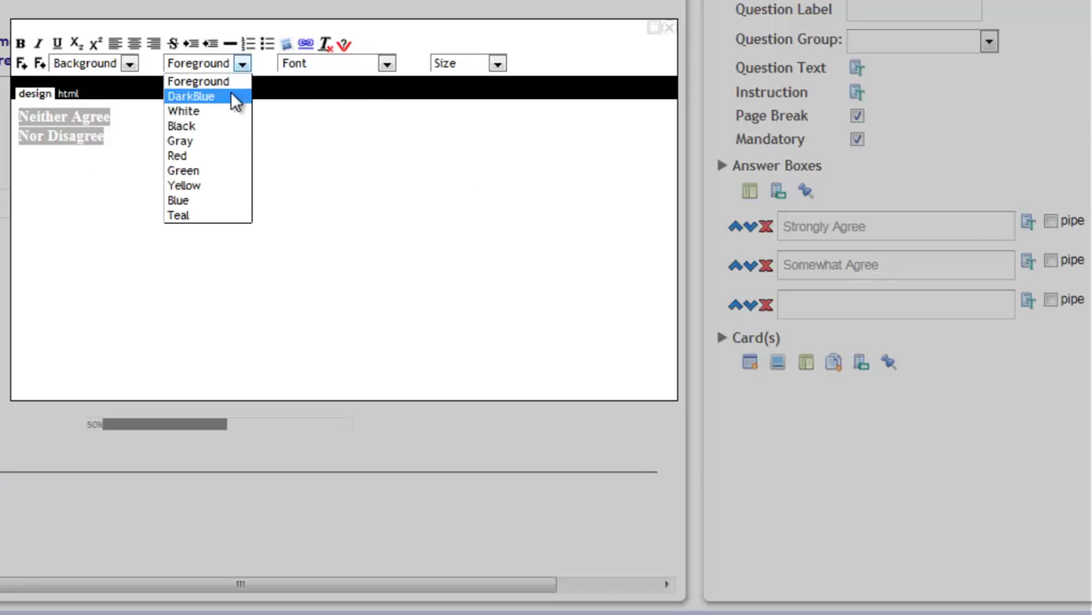
left_click(235, 96)
left_click(387, 66)
left_click(349, 171)
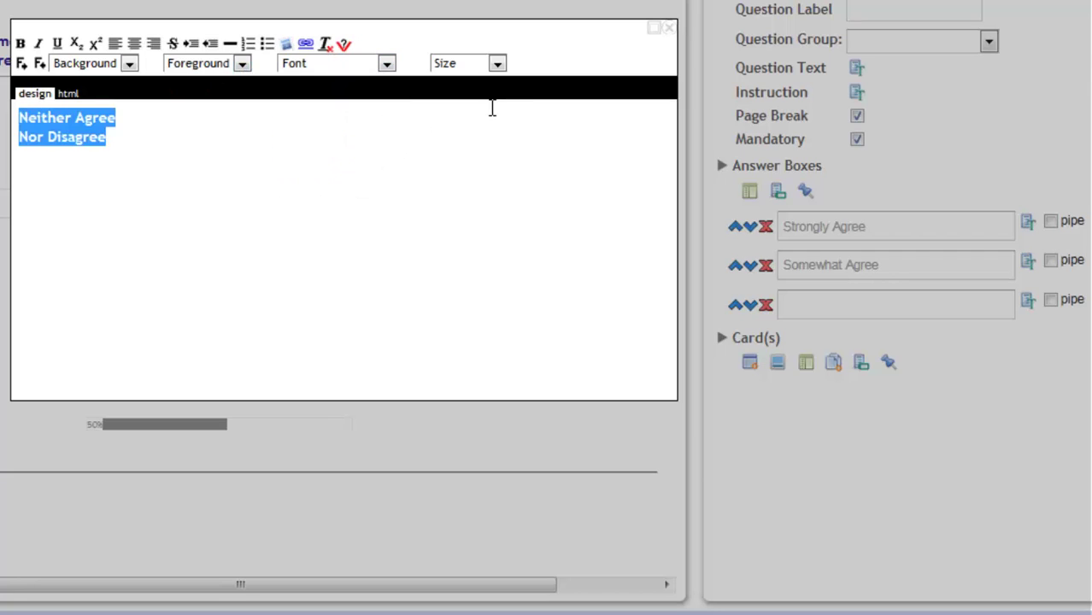
left_click(498, 66)
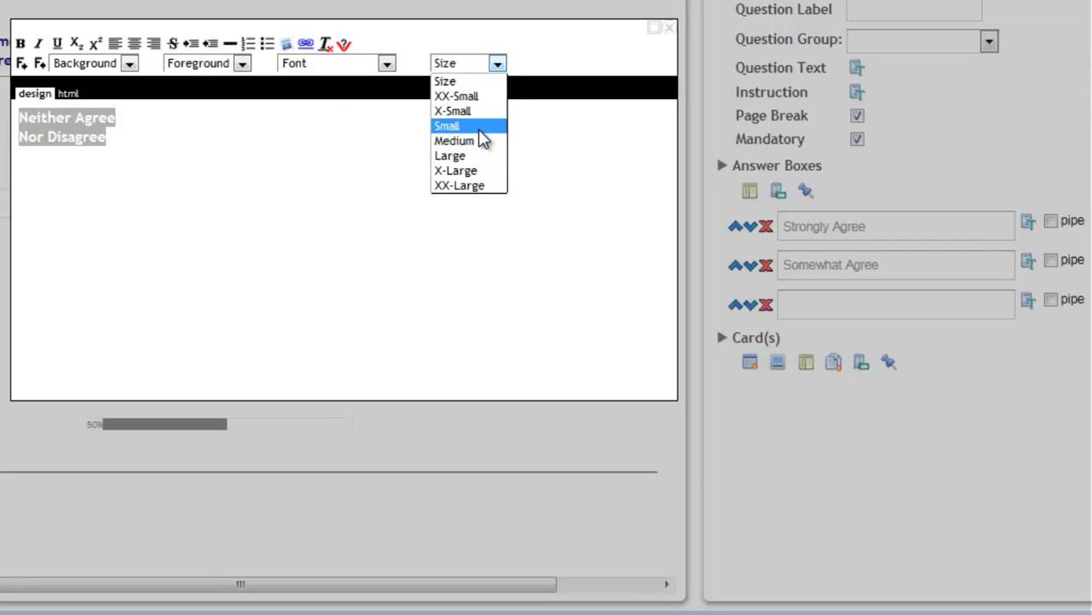
left_click(476, 127)
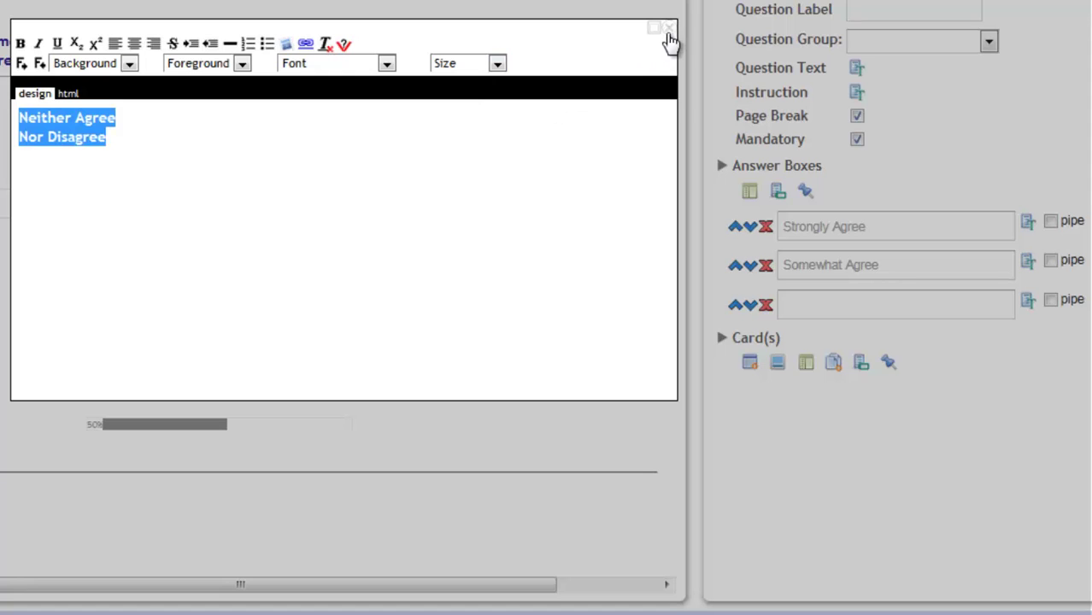
left_click(669, 29)
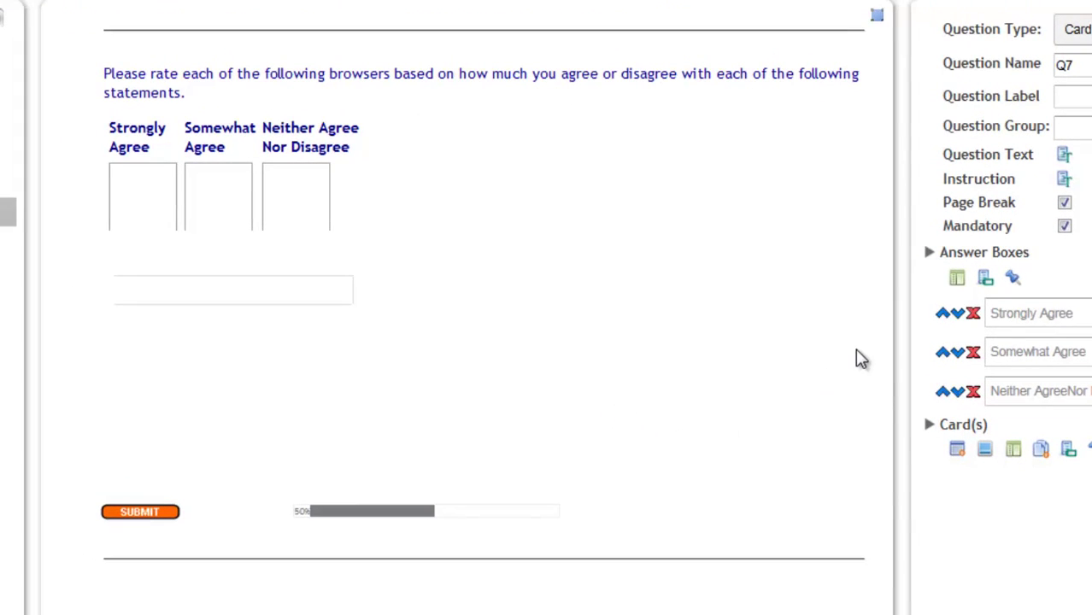
Add the Somewhat Disagree and Strongly Disagree boxes and enlarge all boxes to 131 by 118.
left_click(959, 280)
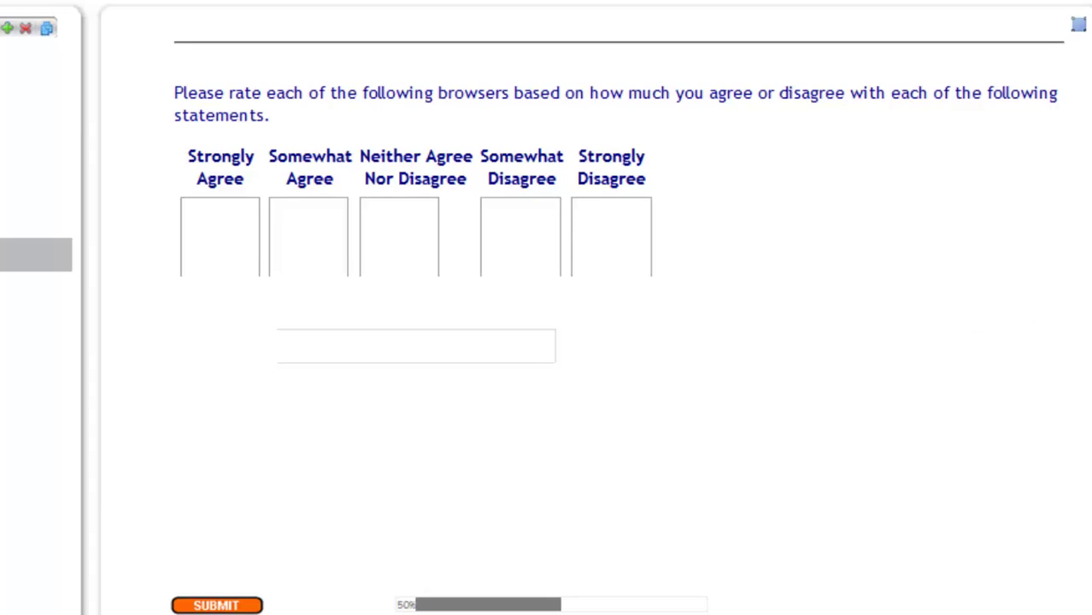
left_click_drag(1091, 363, 712, 395)
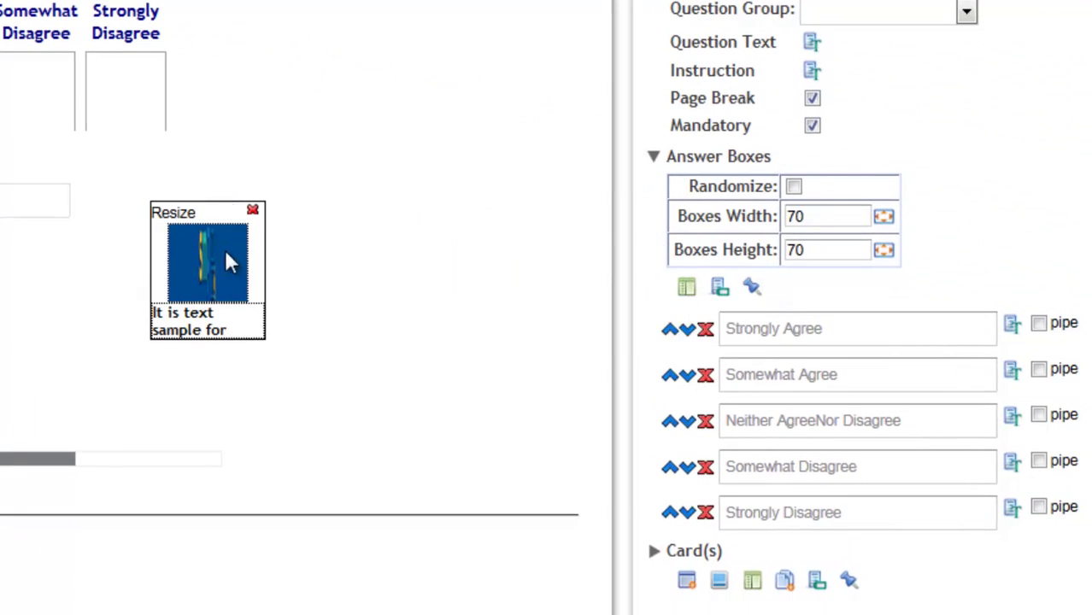
left_click_drag(247, 304, 289, 350)
Use the browser logos from the Browsers folder as Q7's cards and expand the Card(s) settings.
left_click(287, 210)
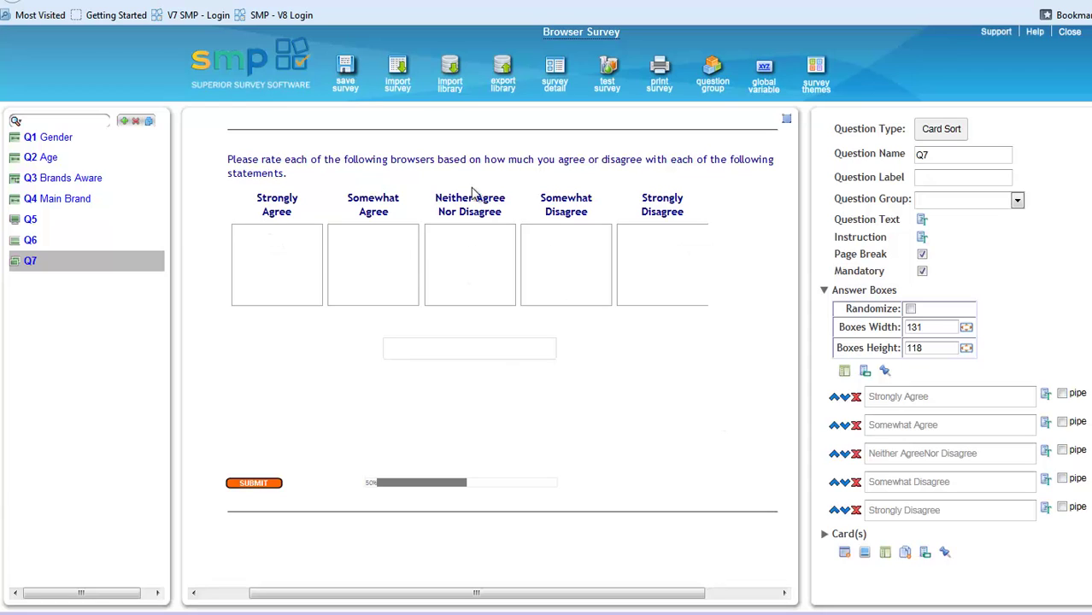
left_click(275, 295)
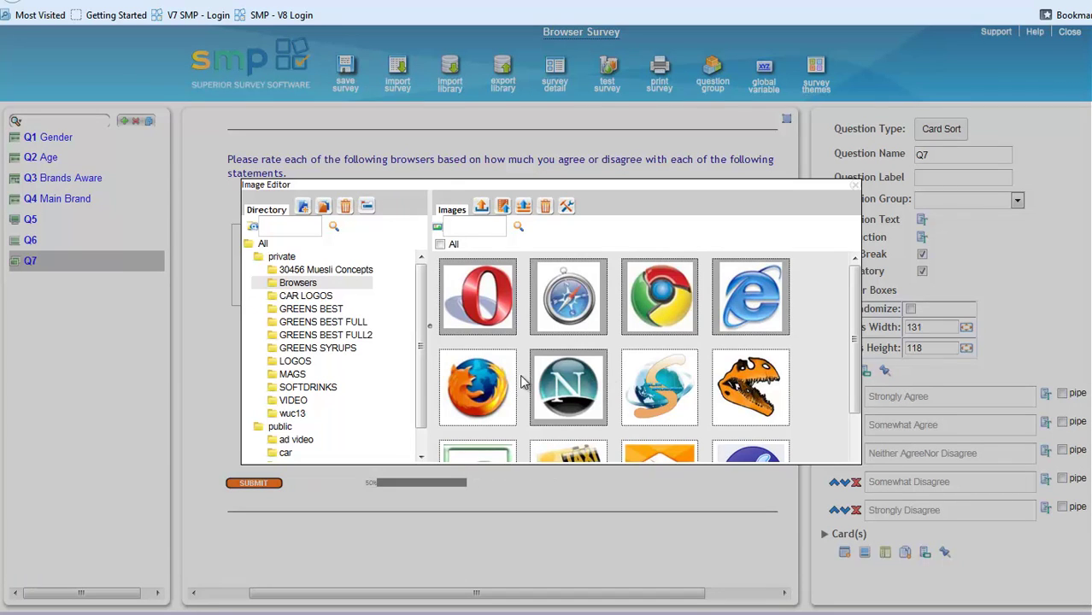
left_click(855, 185)
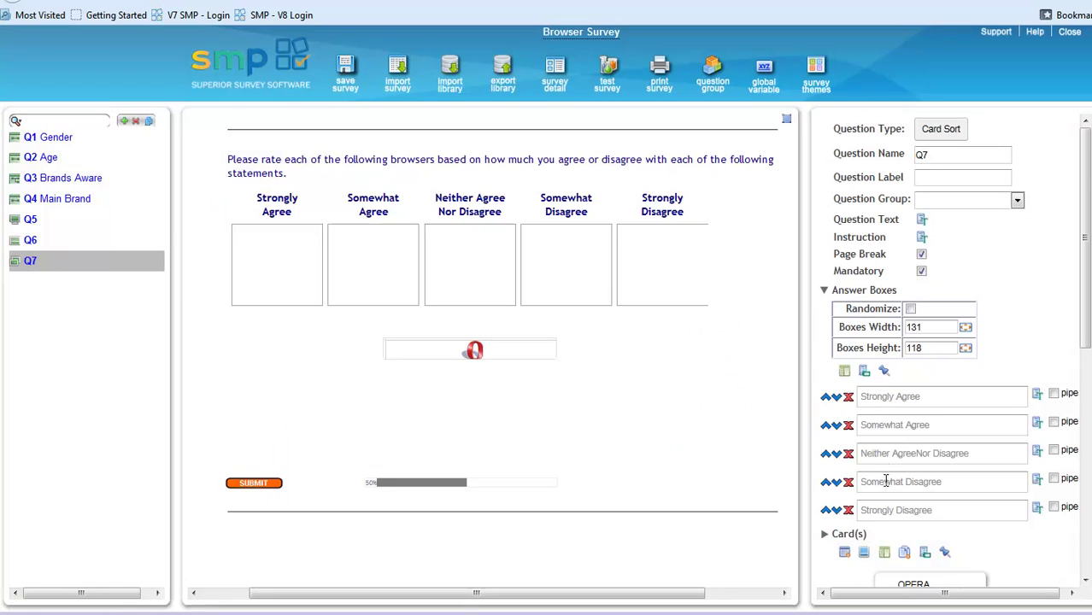
left_click(849, 534)
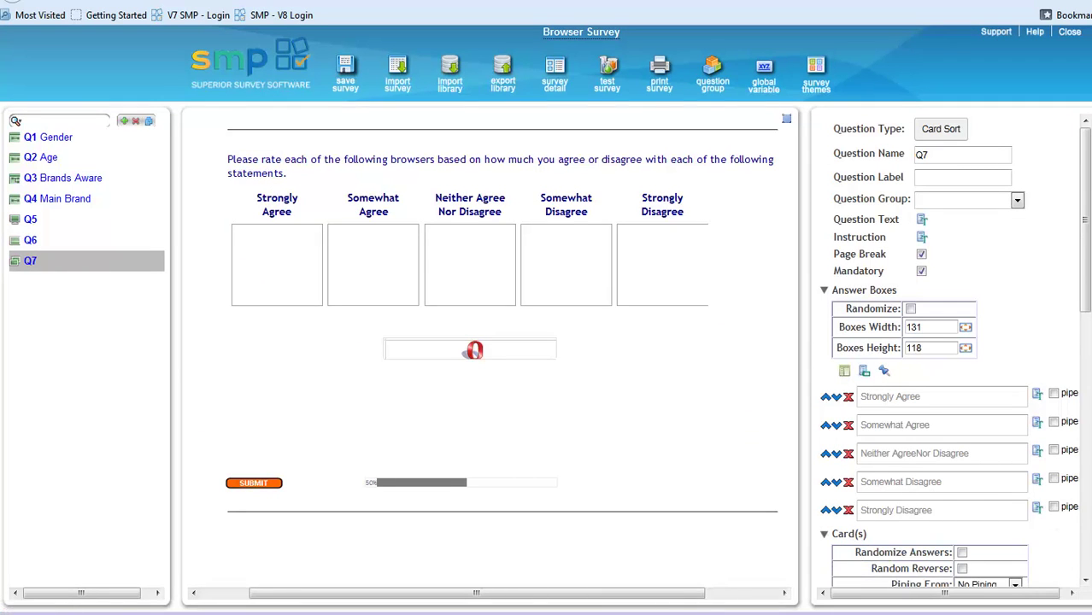
Resize the cards to 123 by 98 with 116-by-47 image description captions.
scroll(1079, 508, "down", 6)
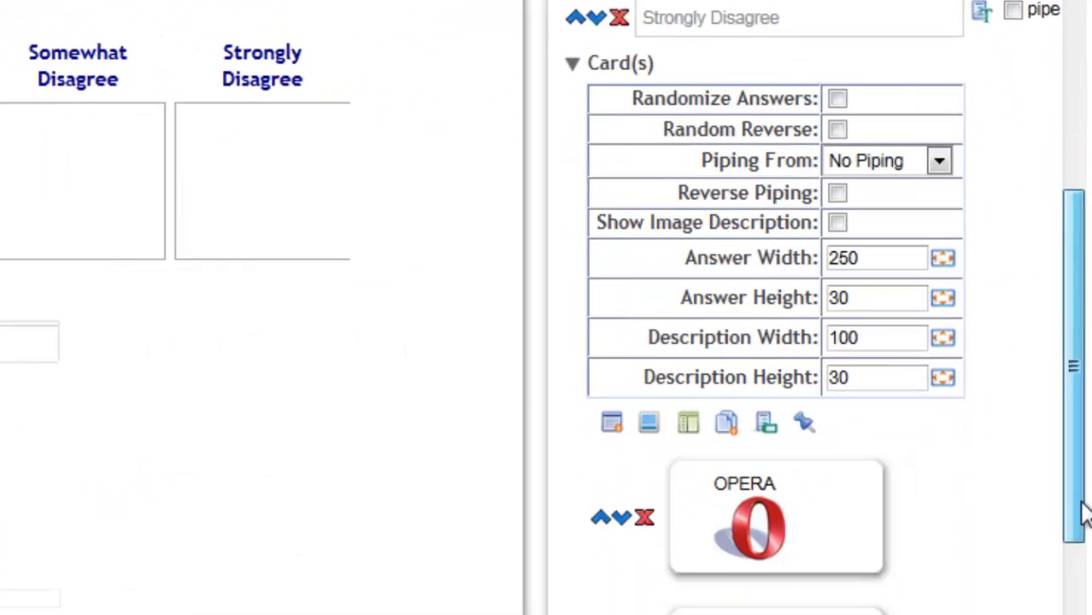
scroll(1084, 512, "down", 1)
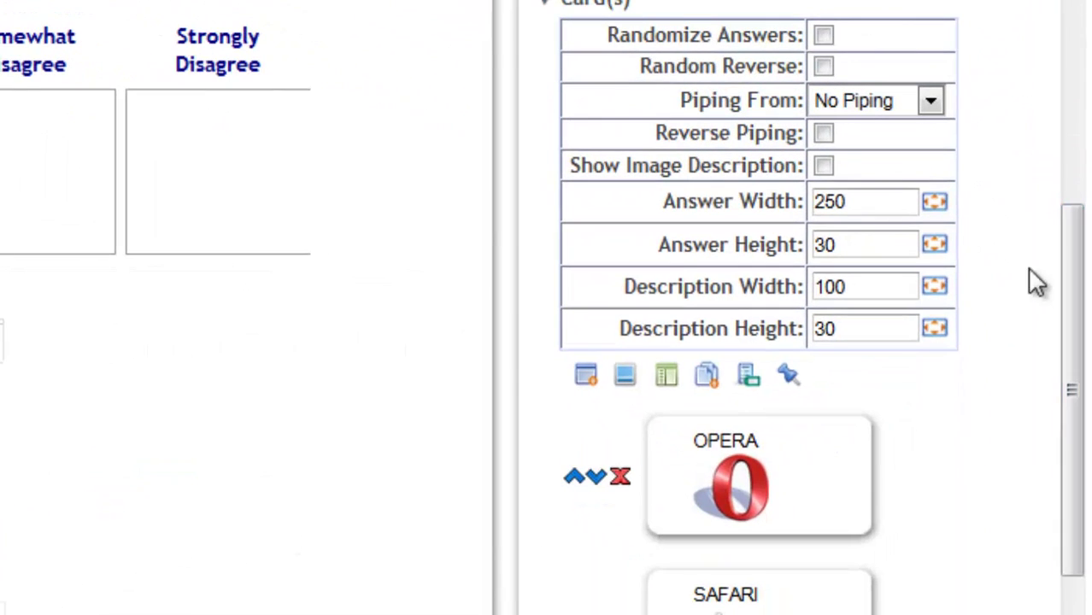
left_click(943, 258)
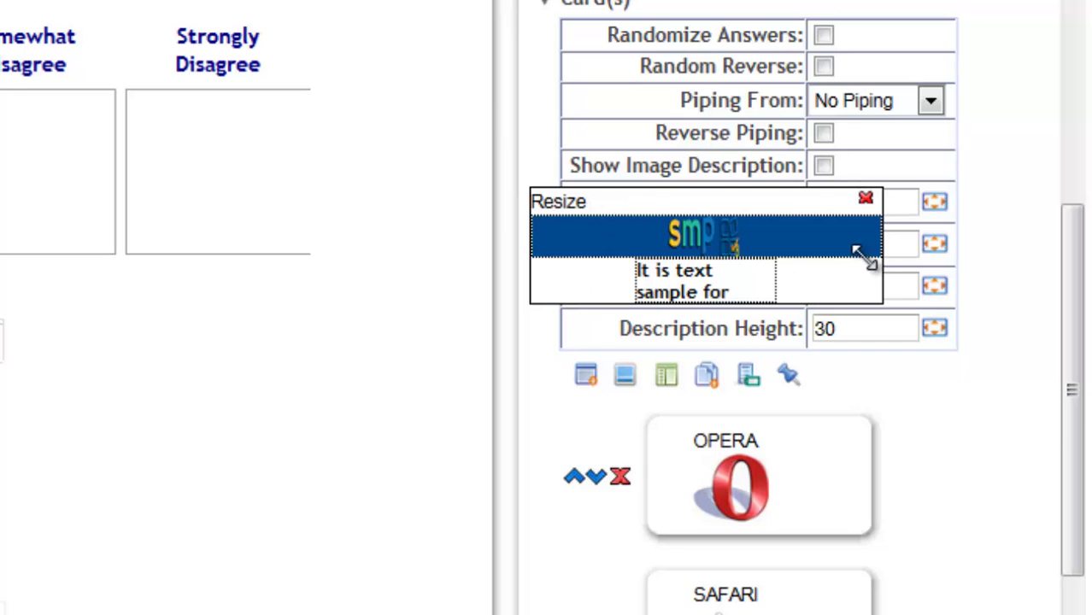
left_click_drag(875, 252, 692, 346)
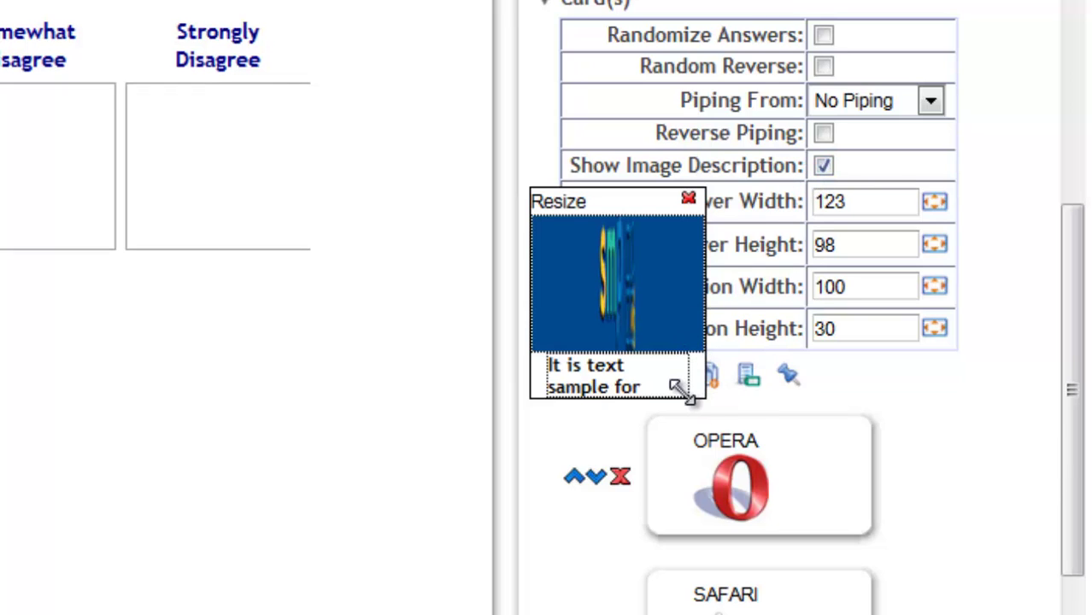
left_click_drag(675, 386, 695, 421)
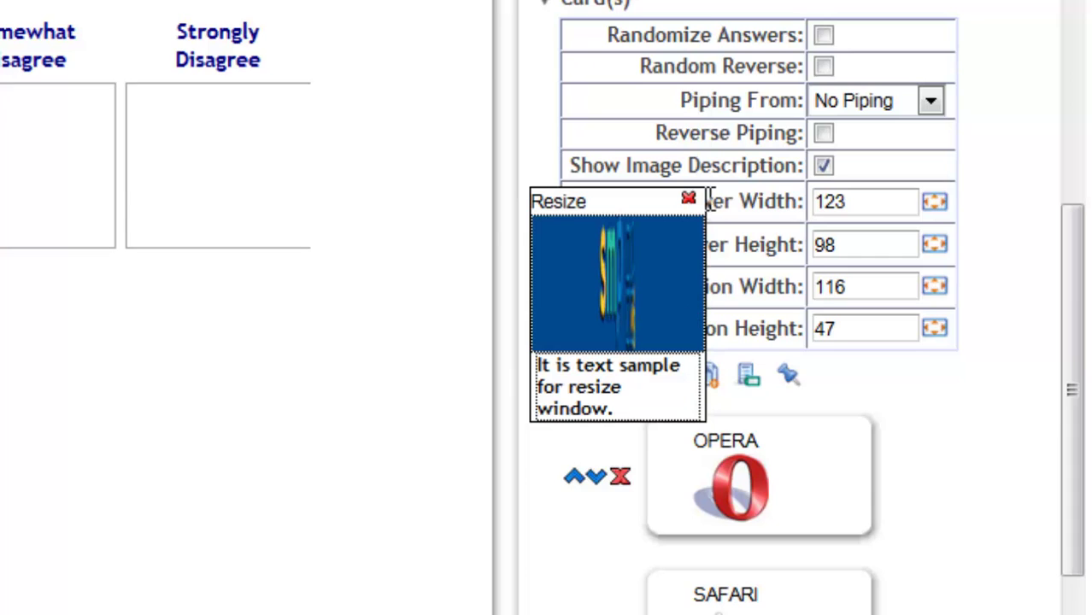
left_click(689, 199)
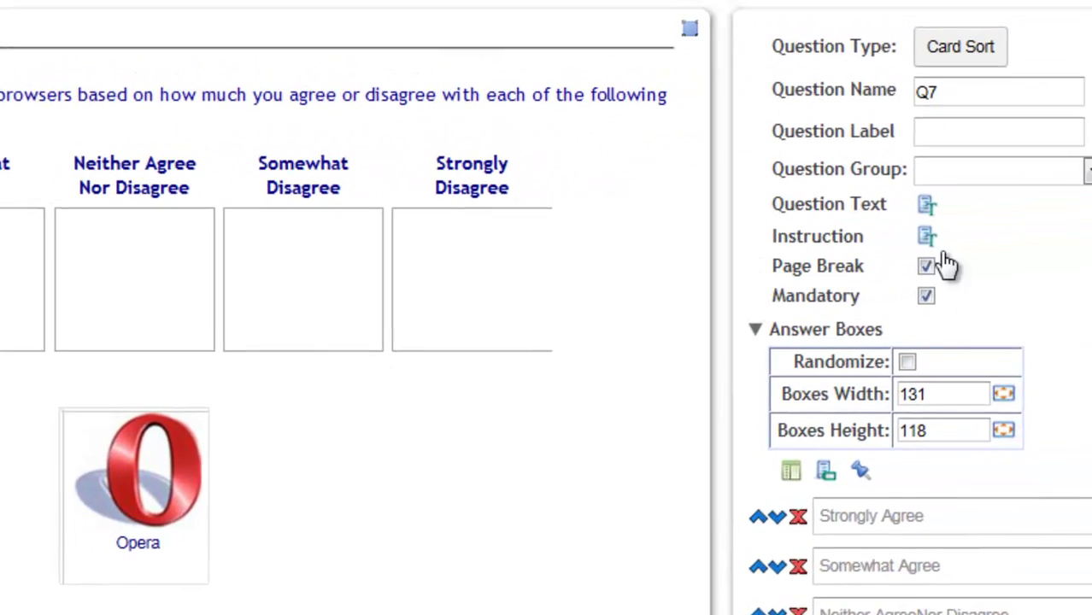
Add 'Is a fun browser to use.' on a new line under the instructions, bold and dark blue.
left_click(964, 190)
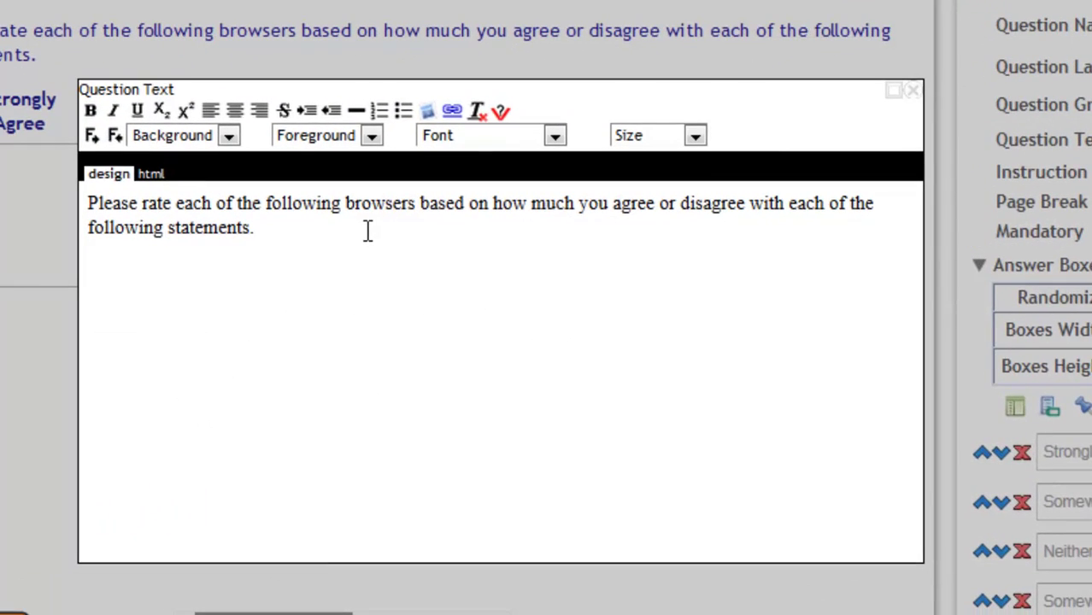
left_click(365, 229)
key("Return")
key("Return")
type("Is a fun bro")
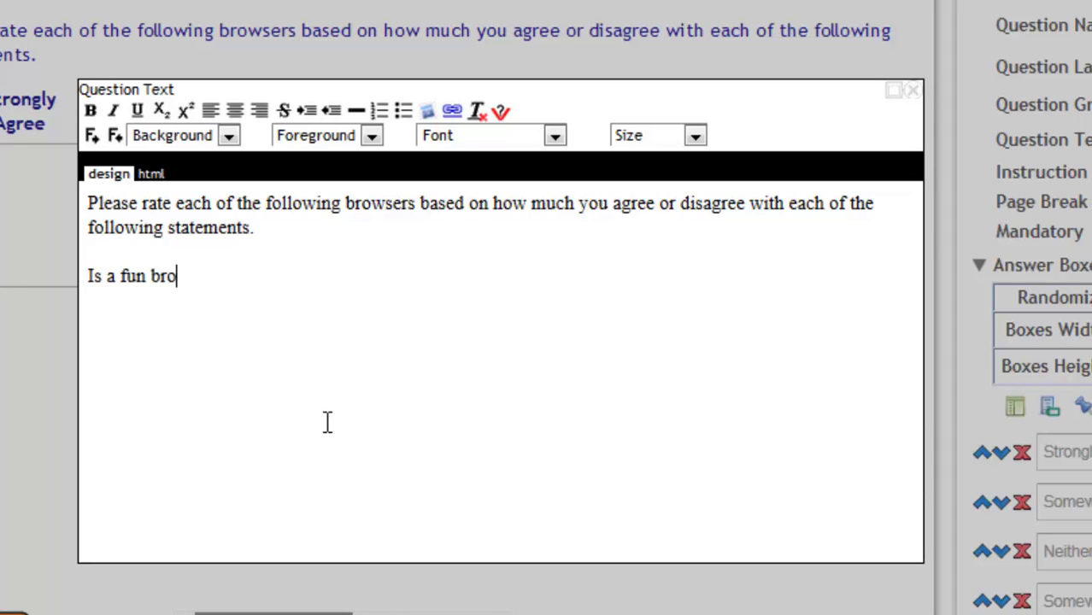
type("wser to use")
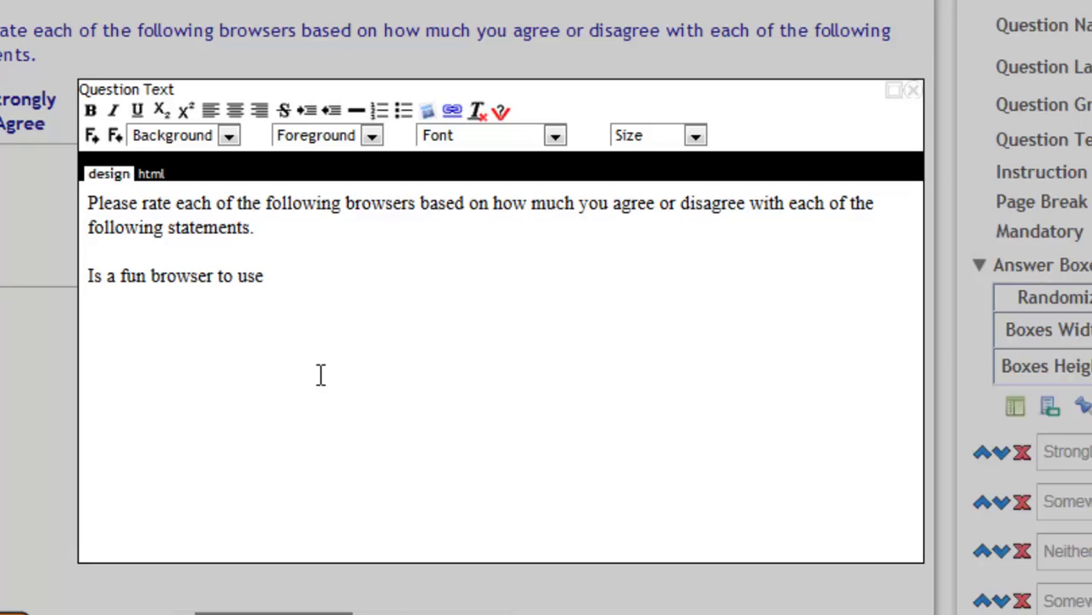
type(".")
left_click_drag(285, 275, 77, 277)
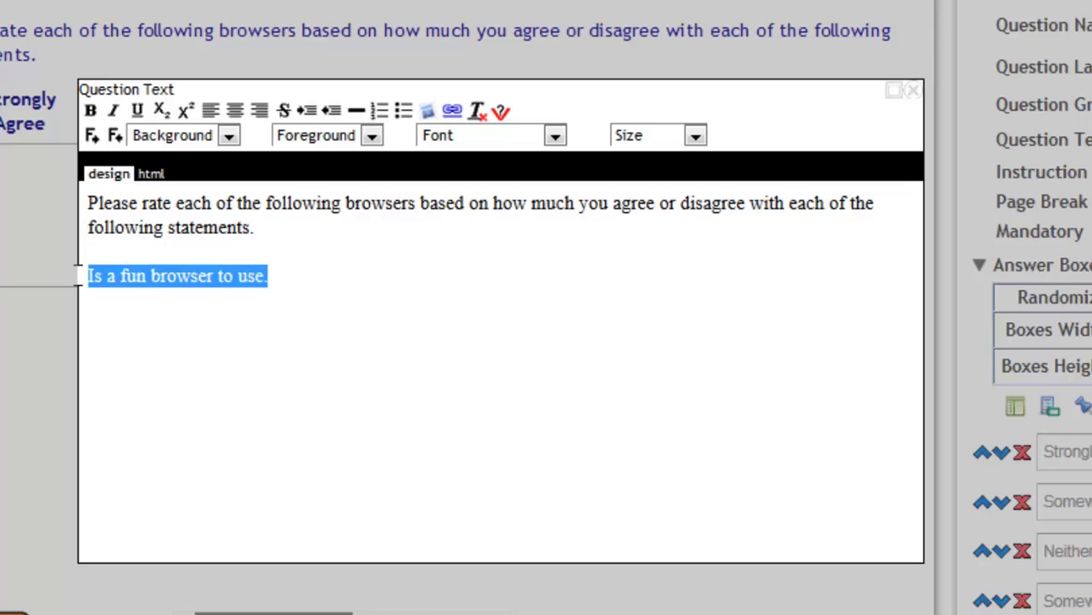
left_click(91, 111)
left_click(371, 137)
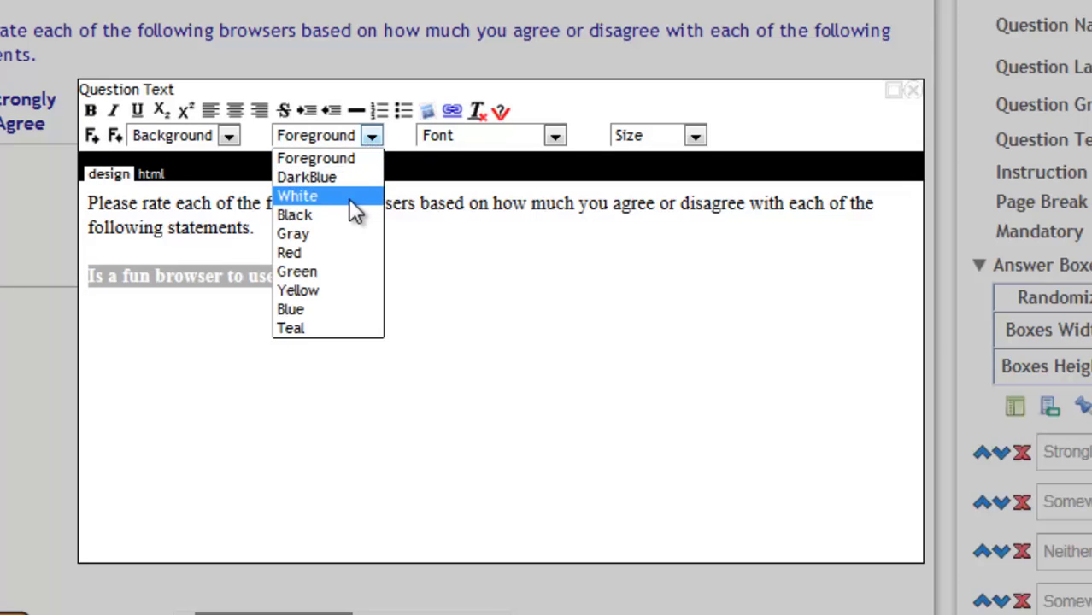
left_click(353, 177)
left_click(695, 137)
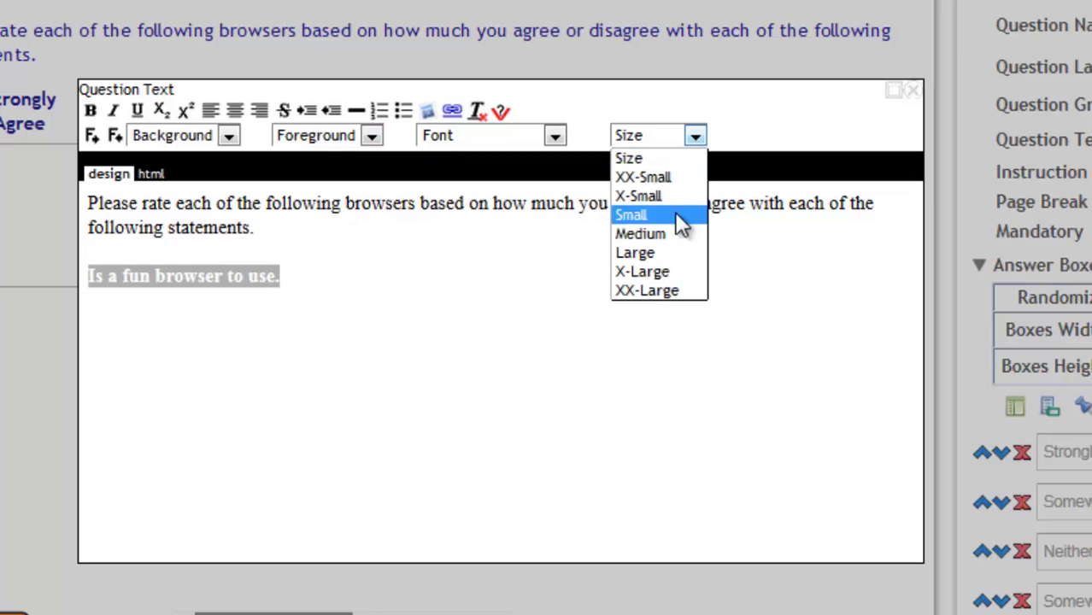
left_click(677, 233)
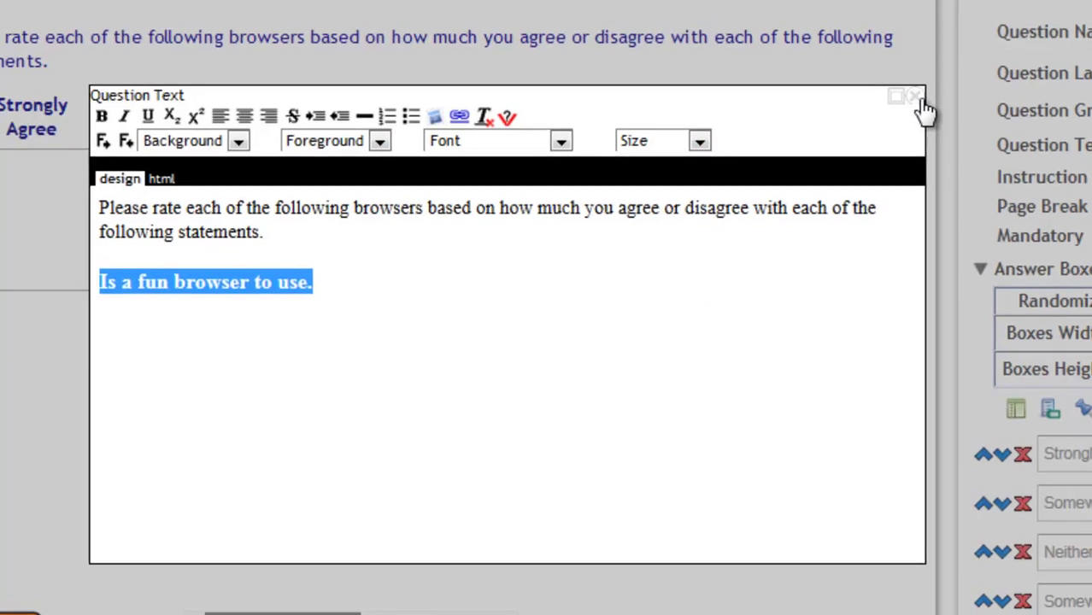
left_click(913, 90)
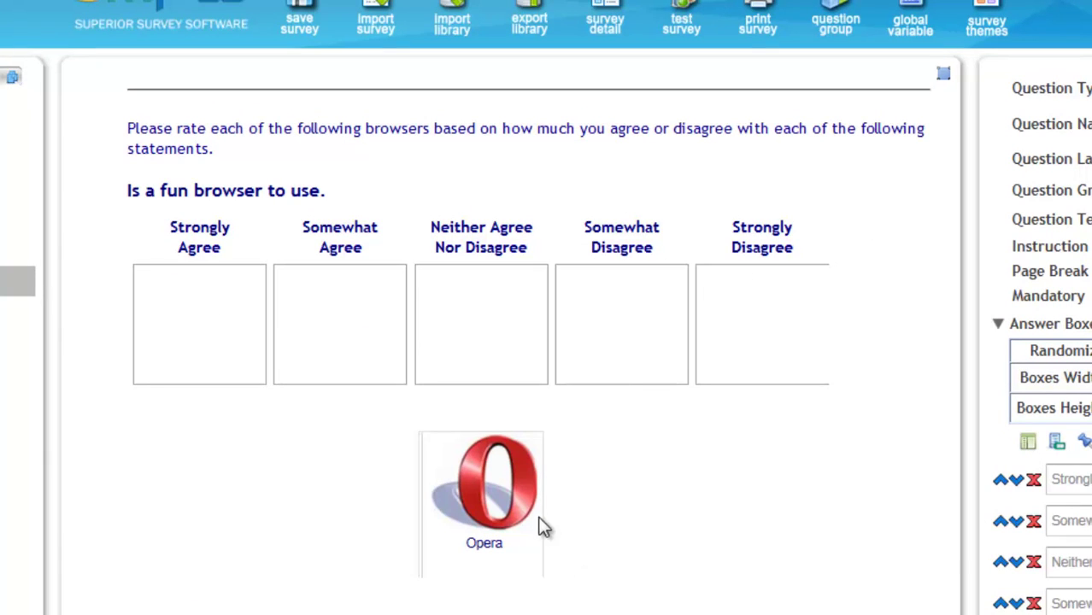
Test the sort: Internet Explorer, Safari, Netscape and Firefox end up in the first four boxes.
left_click_drag(500, 500, 496, 333)
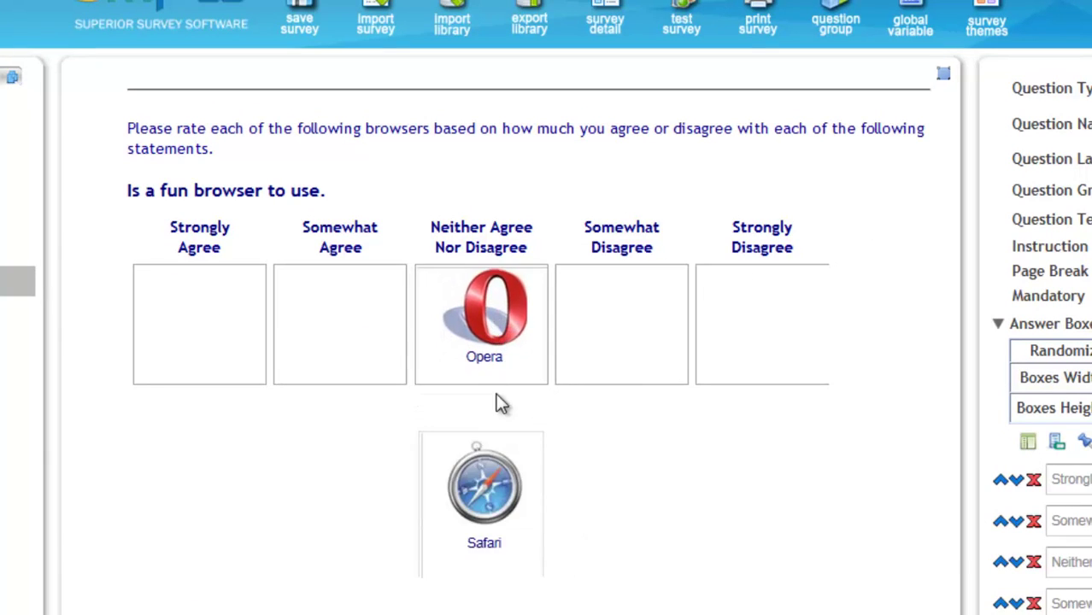
left_click_drag(483, 513, 342, 336)
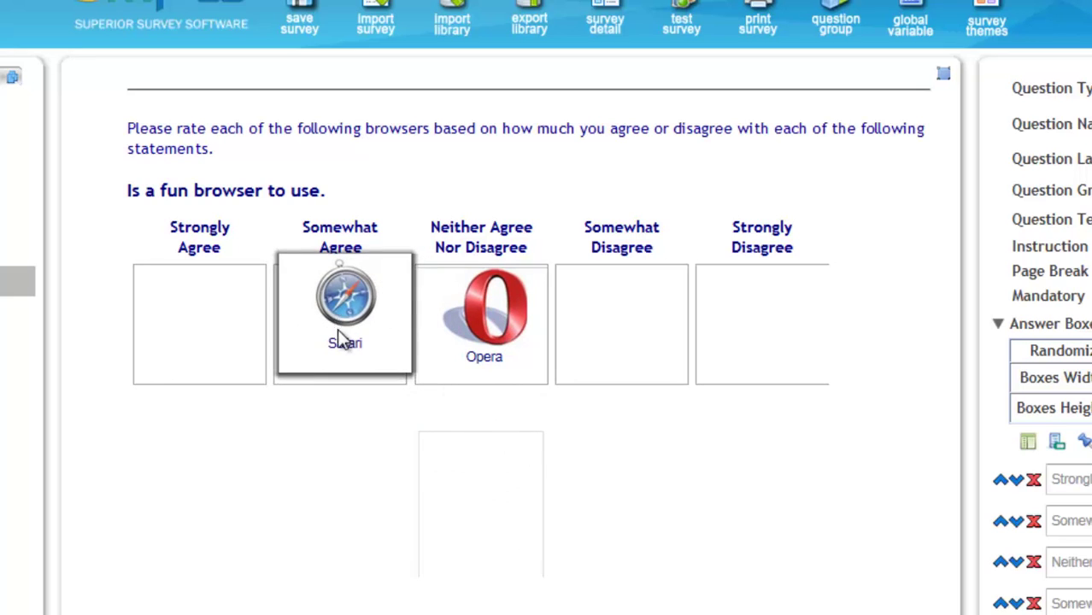
left_click_drag(485, 500, 219, 343)
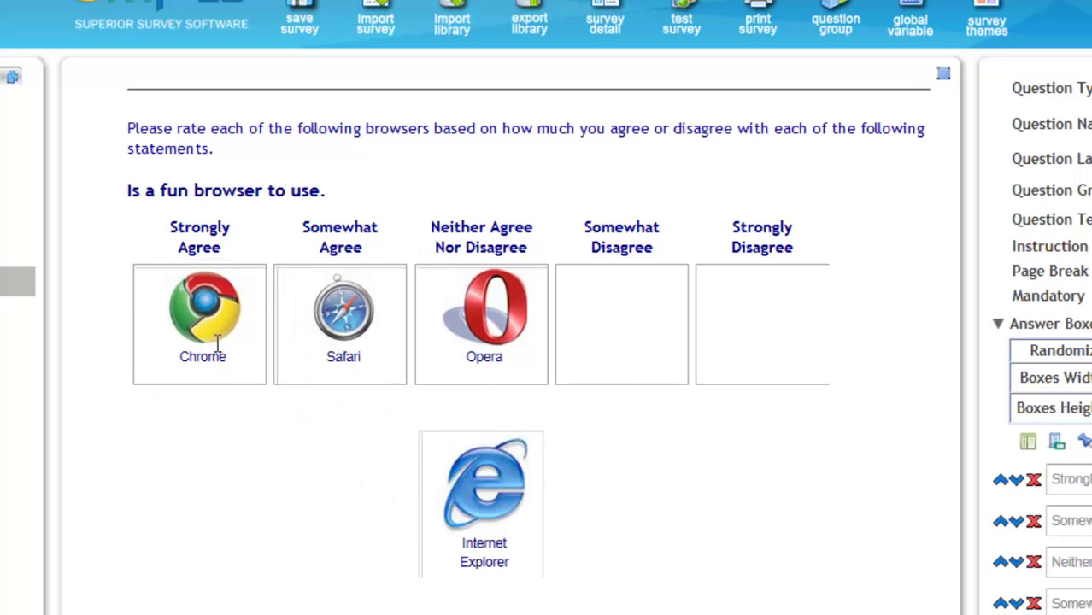
left_click_drag(516, 511, 237, 348)
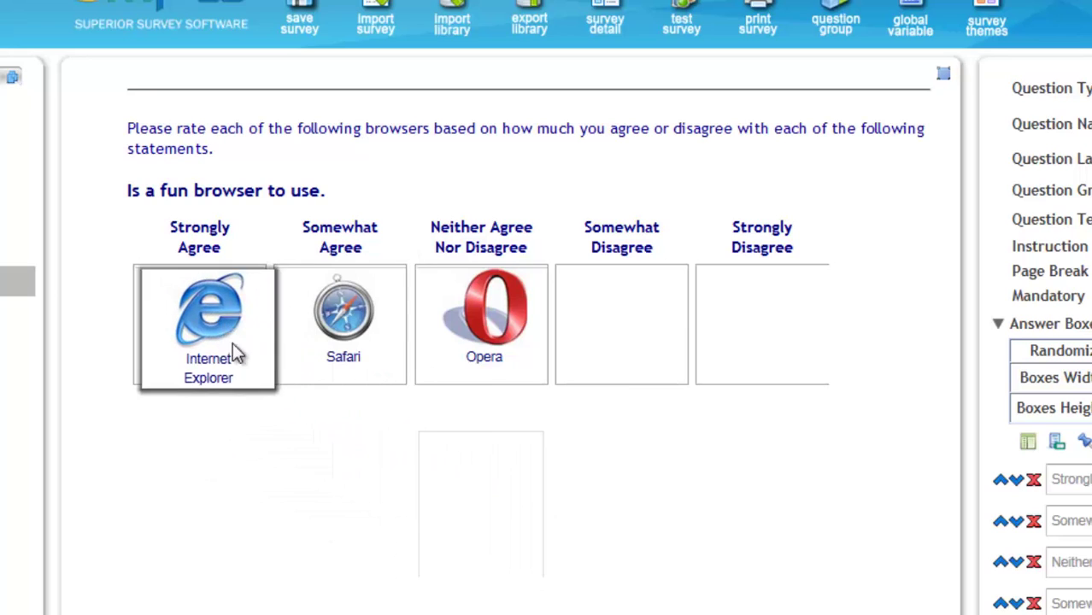
left_click_drag(513, 507, 637, 323)
left_click_drag(475, 520, 461, 354)
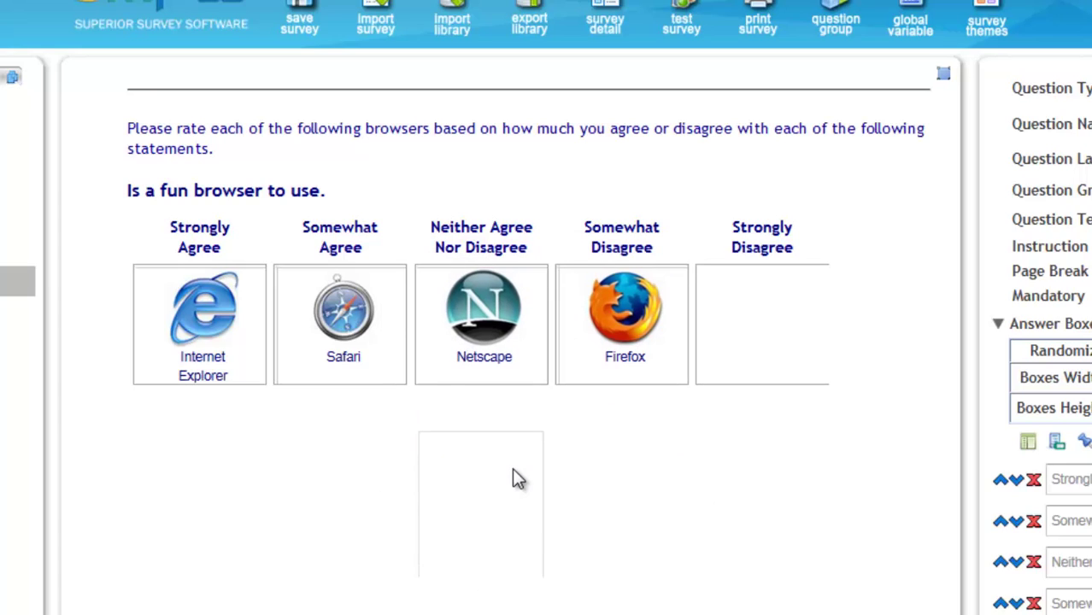